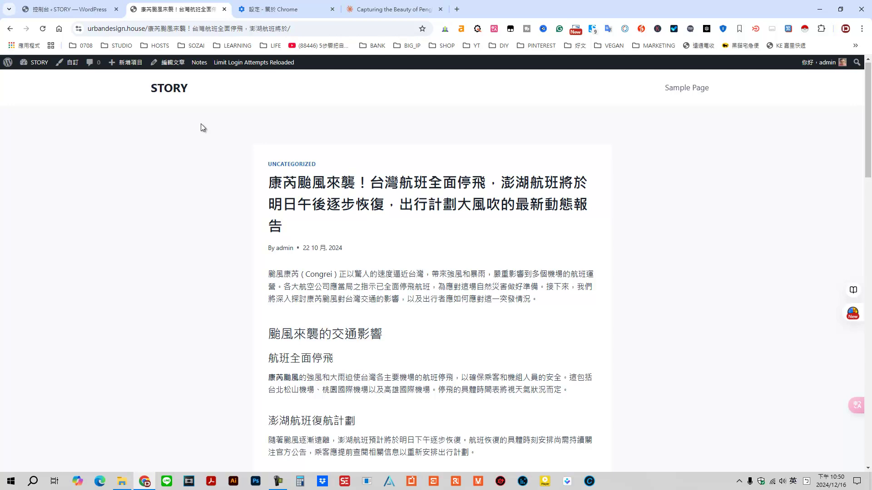
Open the Elementor Theme Builder's page for adding new site parts from the WordPress dashboard
click(82, 9)
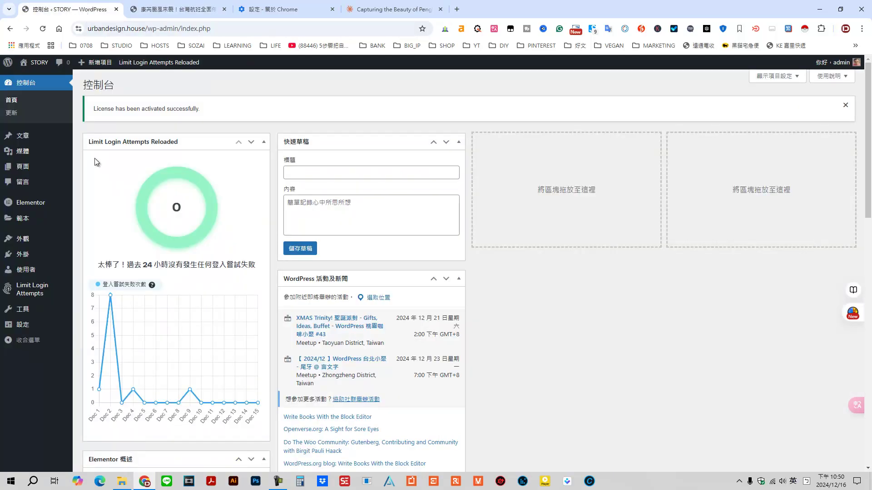
mouse_move(22, 218)
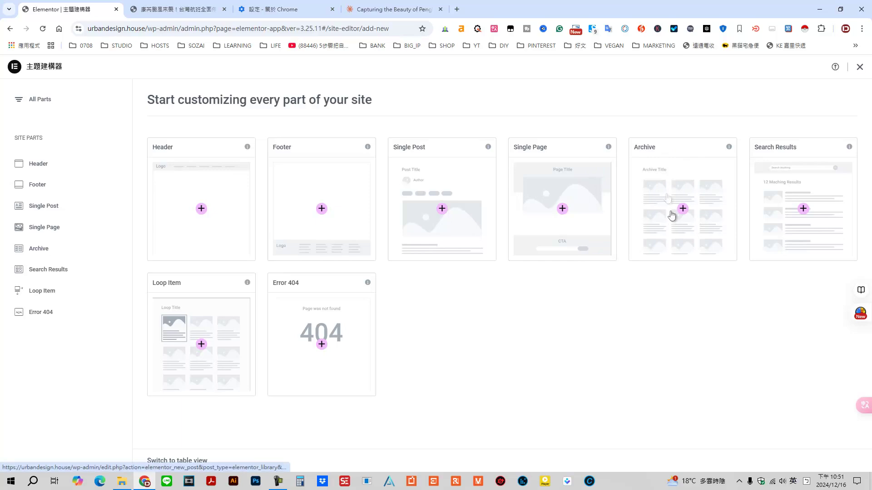
View the STORY site's home page, starting from the open article, and return to the Theme Builder
click(176, 9)
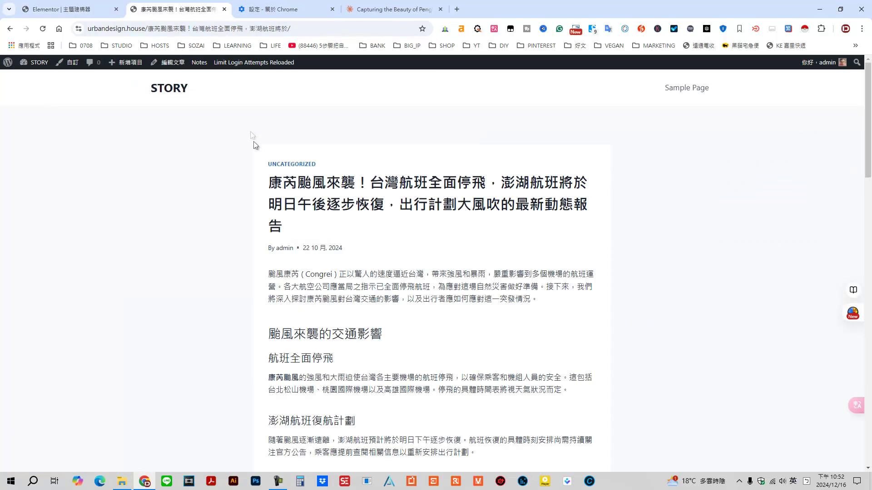
click(178, 91)
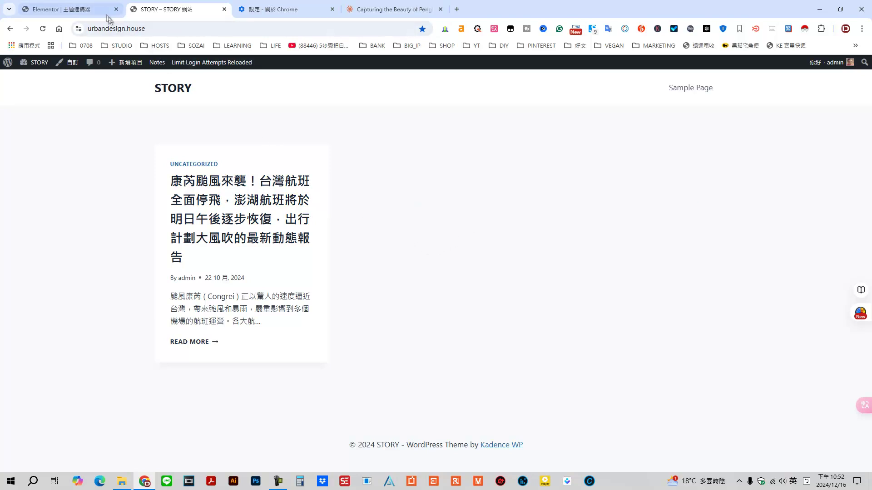
click(68, 9)
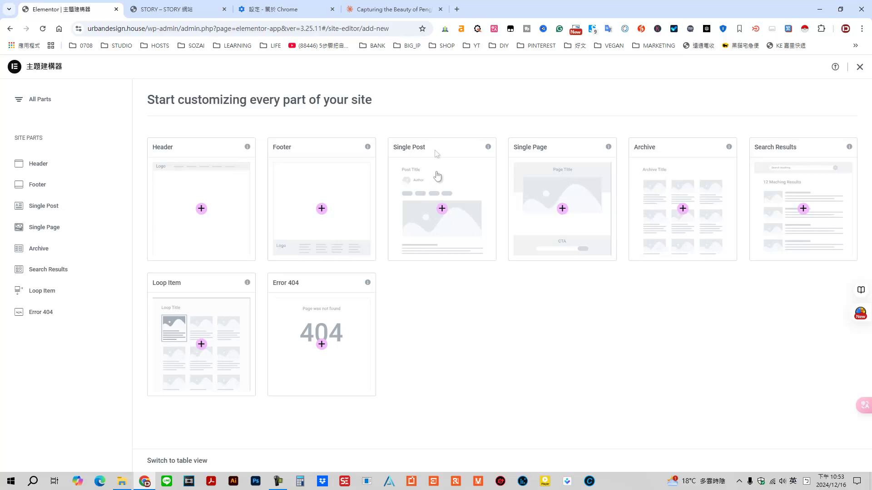
Create a new Single Post template in the Theme Builder
click(444, 209)
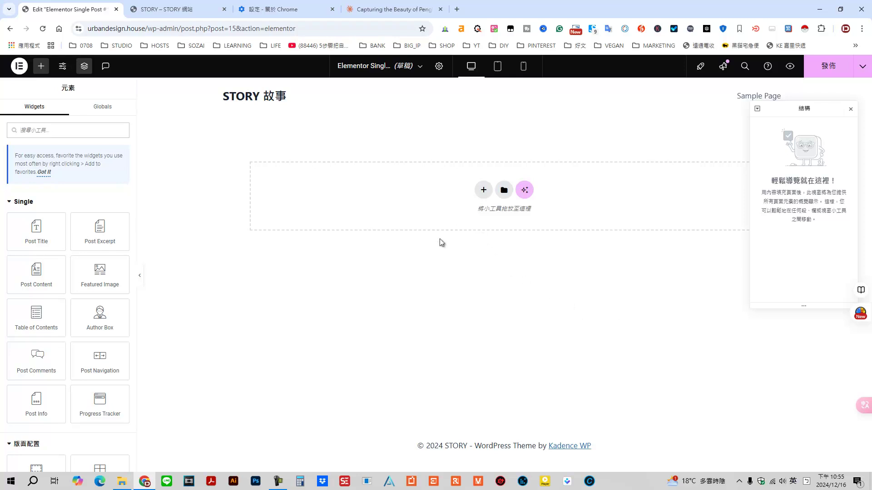
scroll(68, 277, down, 3)
scroll(69, 277, up, 3)
Insert the "Blog Post Title" Single Post block from the template library and apply its settings to the template
click(504, 191)
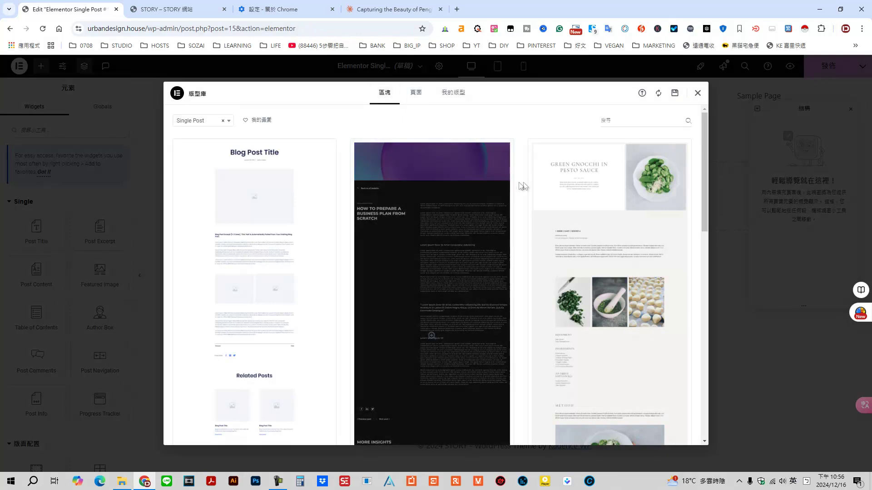
scroll(518, 186, down, 4)
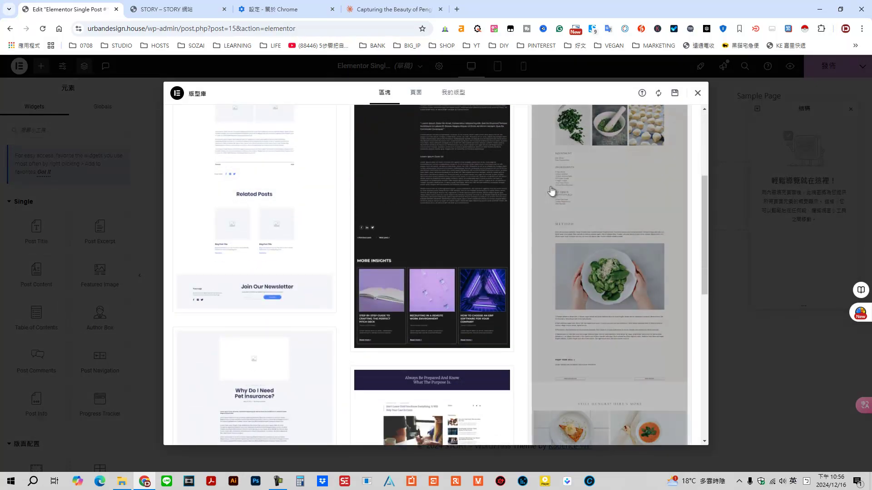
scroll(551, 190, up, 3)
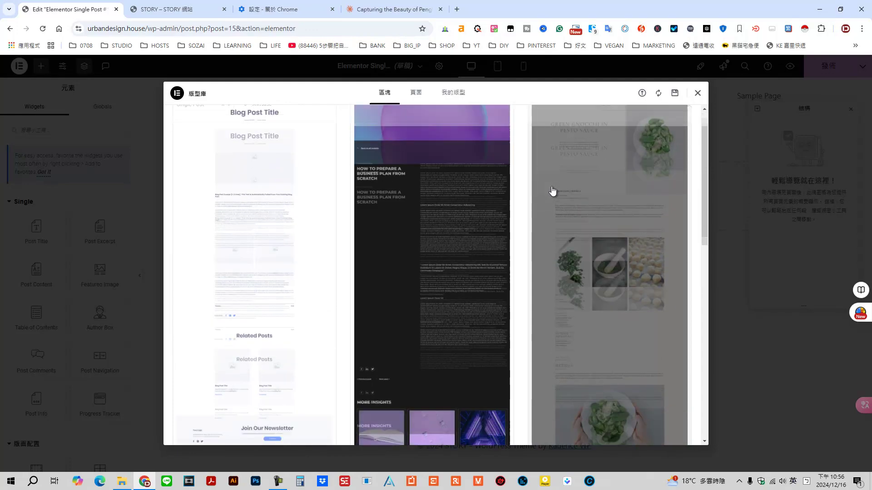
scroll(552, 191, down, 8)
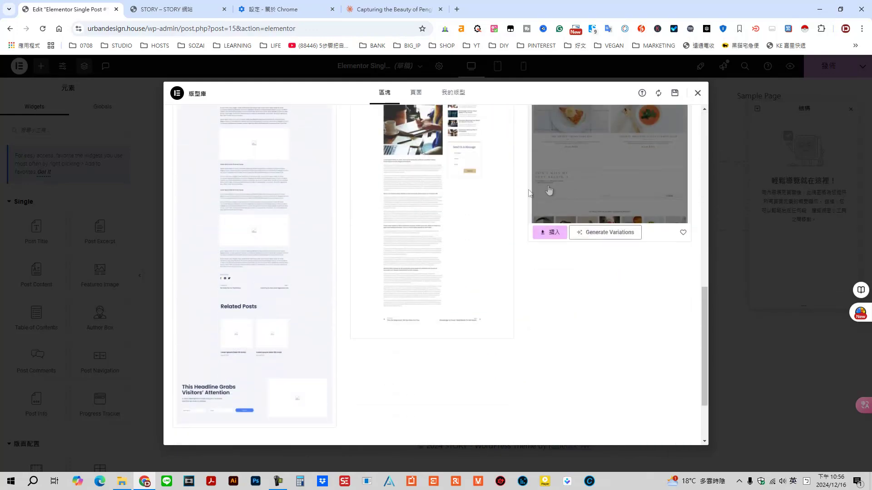
scroll(467, 202, up, 10)
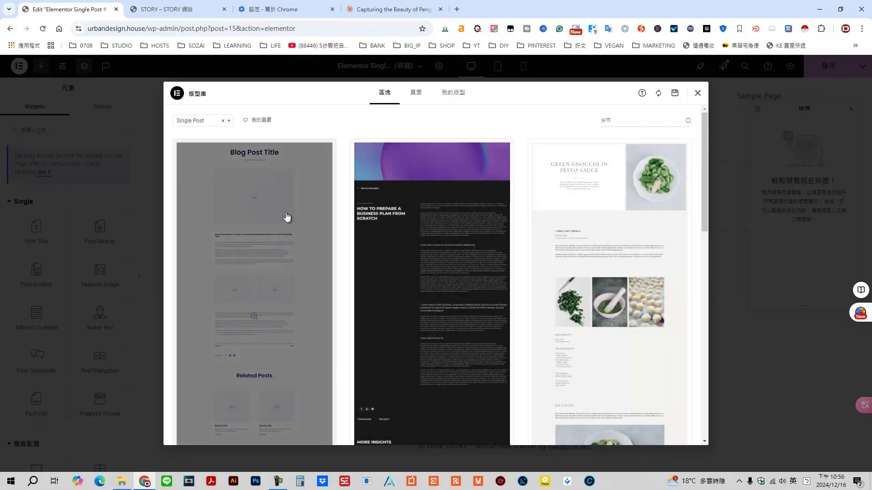
click(253, 185)
scroll(436, 231, down, 10)
scroll(472, 228, down, 4)
scroll(551, 224, up, 3)
click(666, 94)
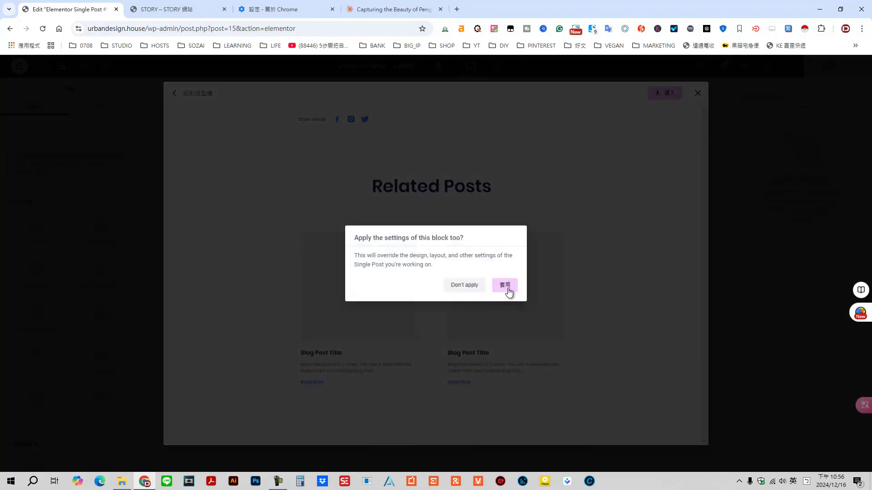
click(505, 285)
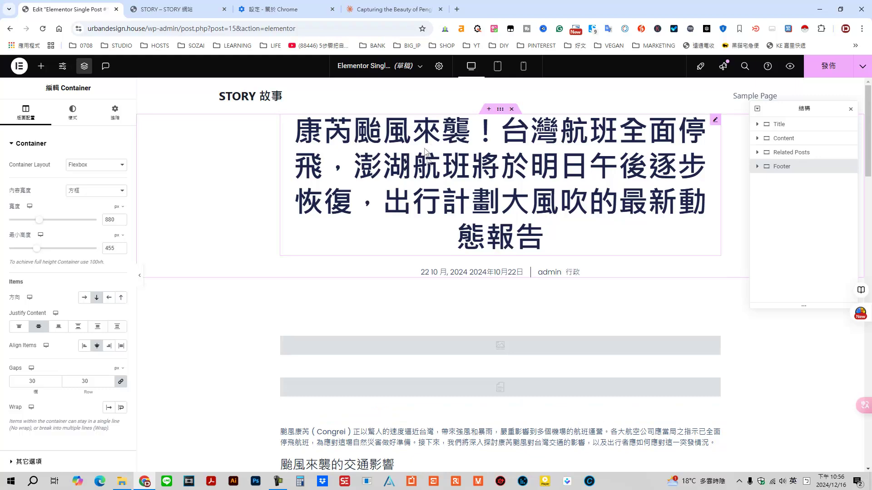
Examine the inserted template from the post title through the Related Posts heading to the newsletter section
click(197, 13)
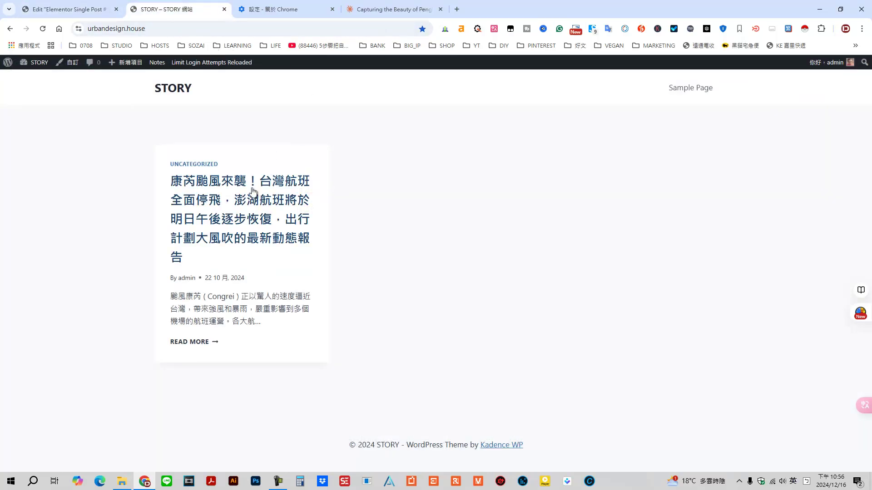
key(ctrl+shift+Tab)
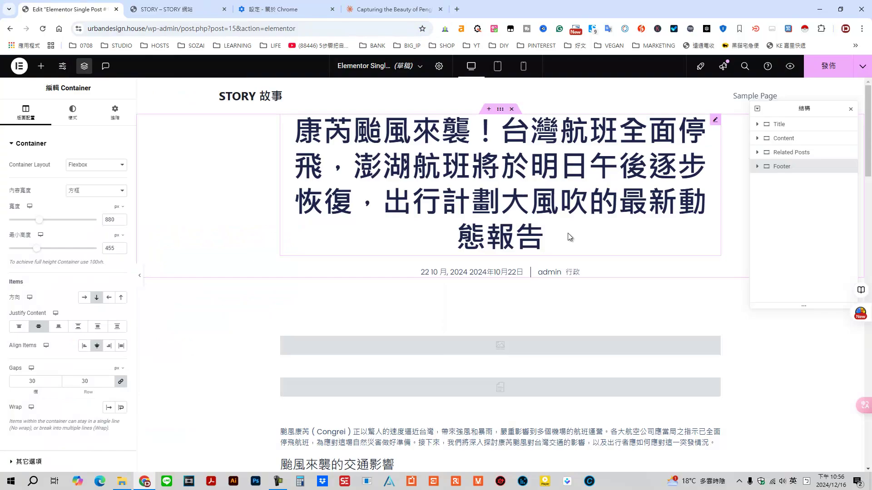
scroll(555, 230, down, 10)
scroll(554, 230, down, 5)
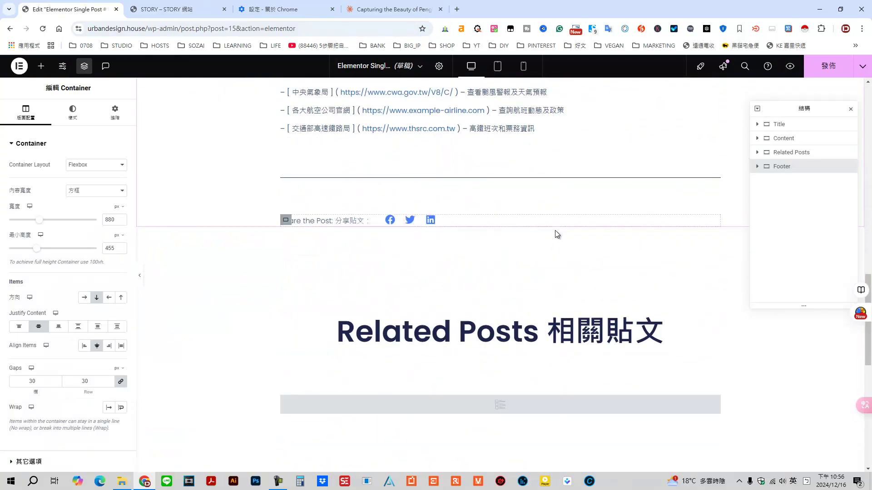
scroll(555, 230, down, 8)
scroll(492, 150, up, 3)
click(505, 239)
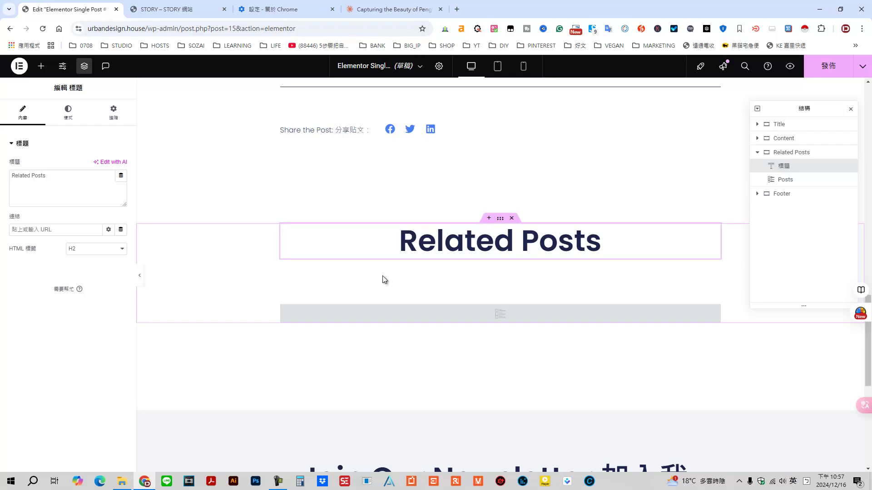
scroll(498, 140, up, 6)
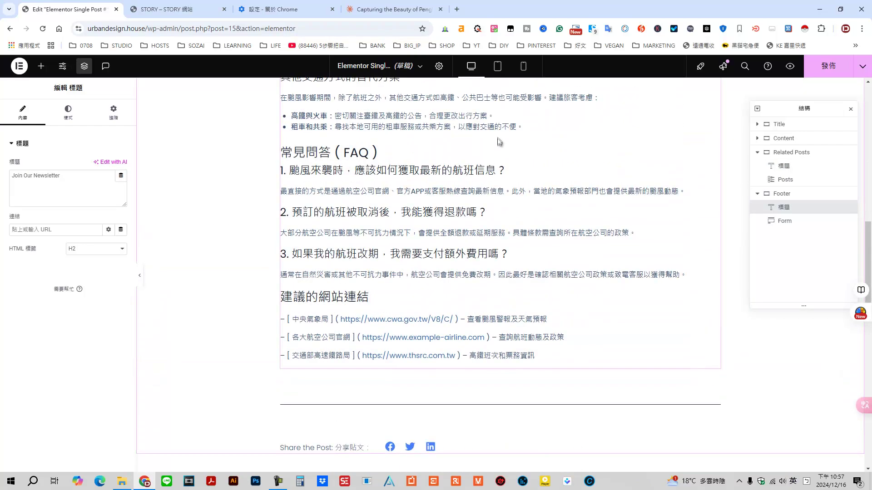
scroll(498, 149, down, 4)
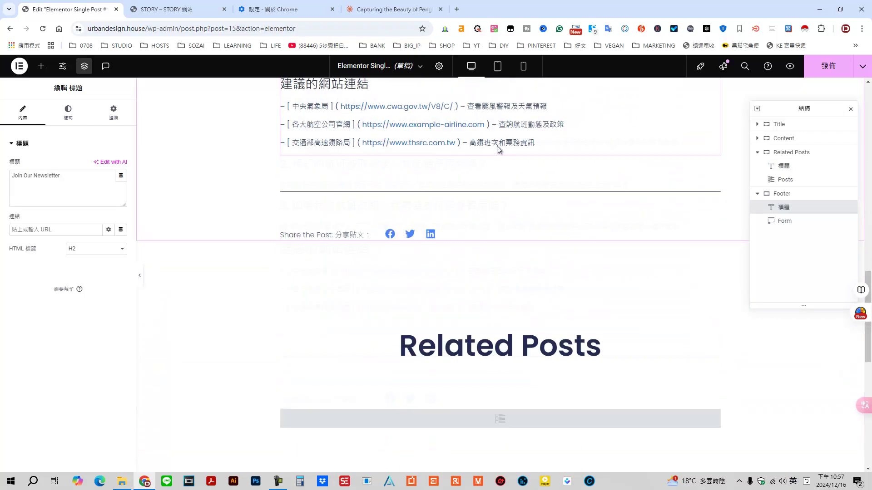
scroll(499, 149, down, 4)
scroll(504, 236, down, 4)
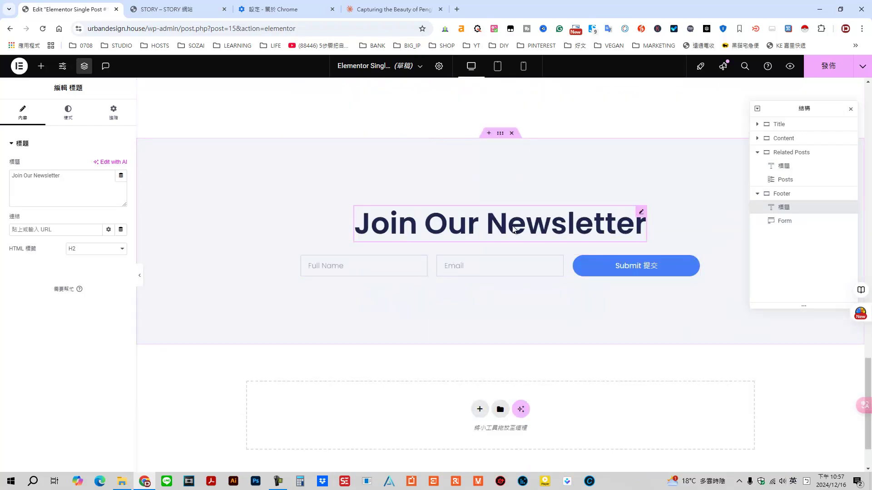
scroll(513, 227, up, 10)
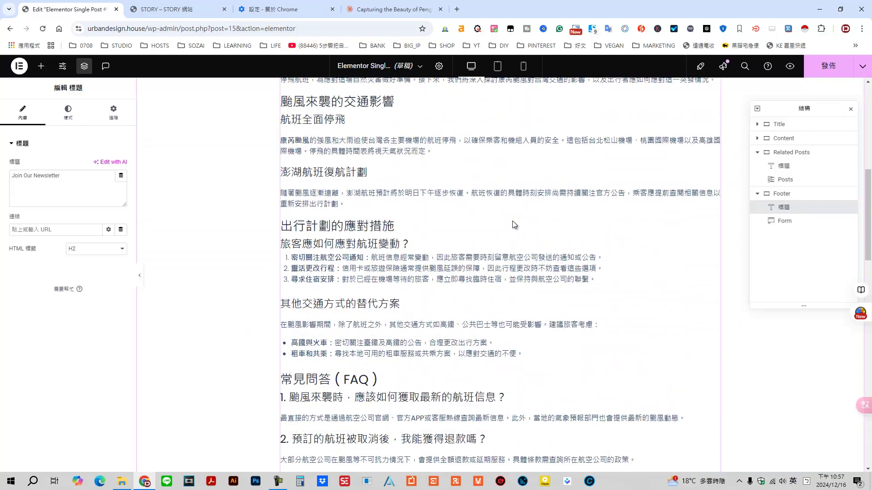
scroll(513, 219, up, 8)
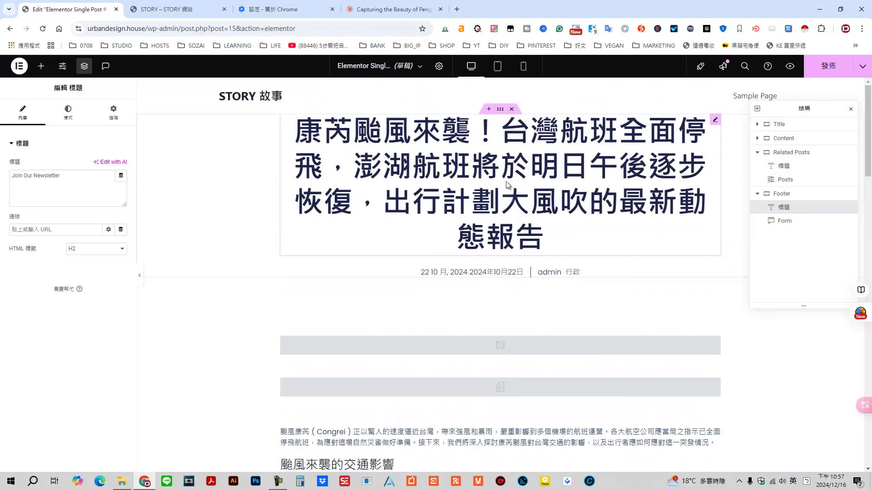
Set the Post Title's font size to 40 px and align its text left
click(506, 181)
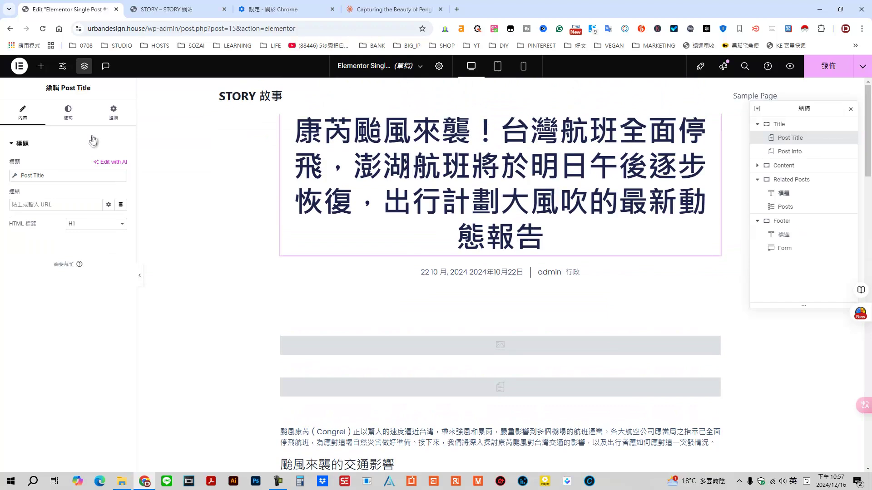
click(68, 112)
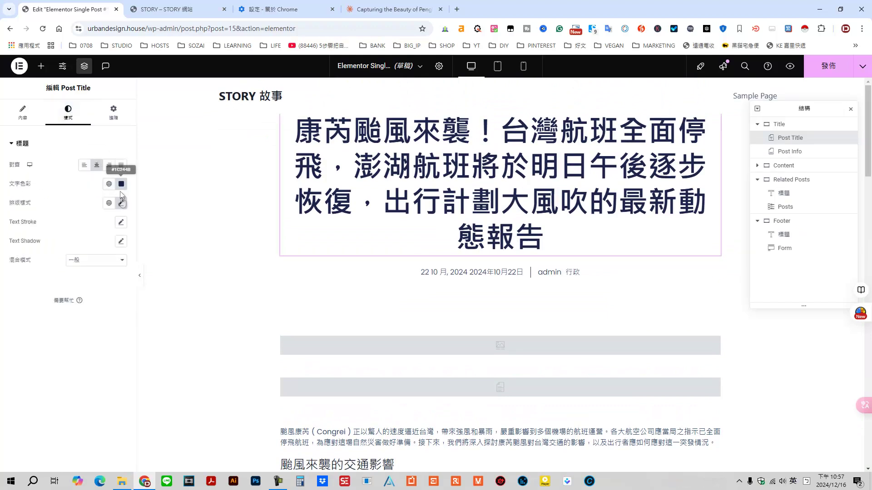
click(120, 202)
drag(40, 274, 33, 276)
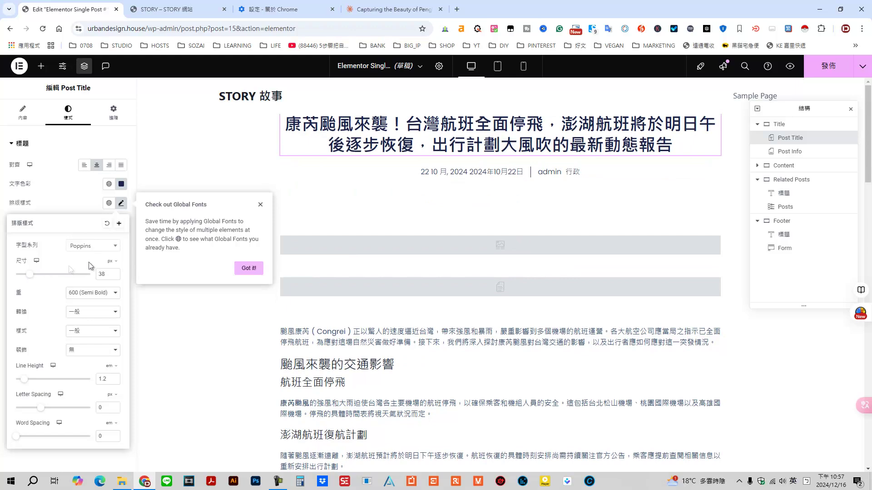
click(114, 273)
click(114, 273)
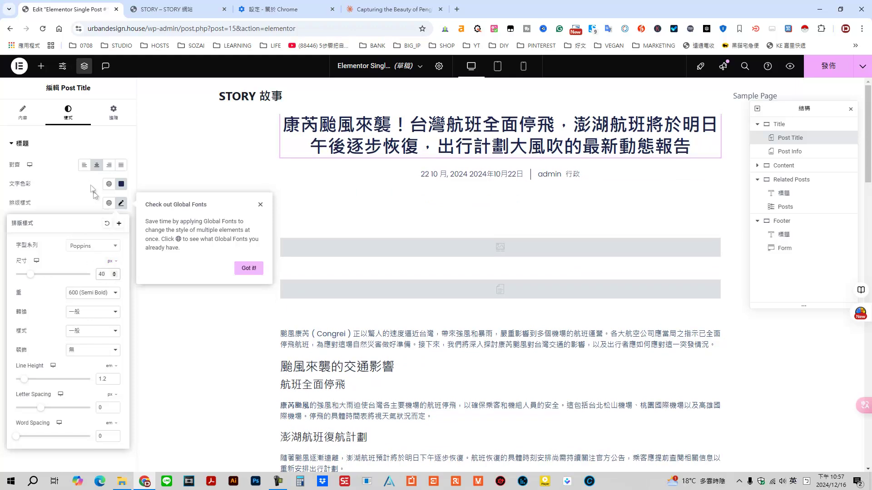
click(84, 165)
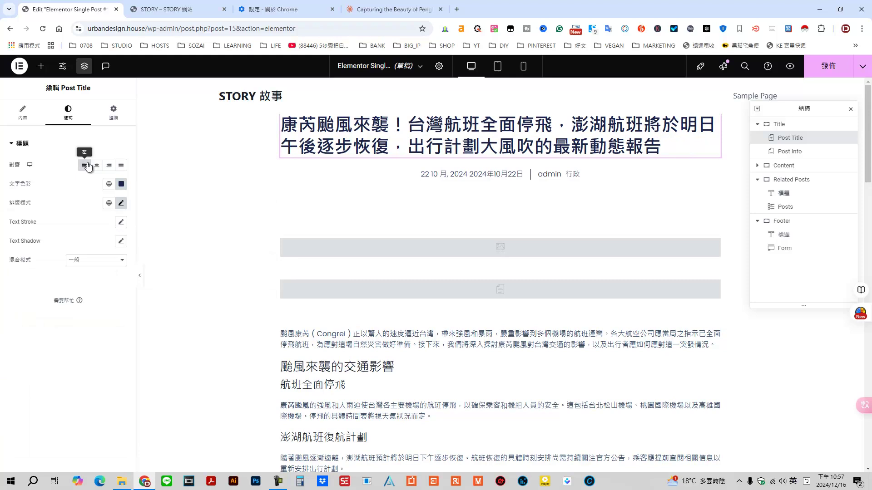
Change the Post Title's font family to Noto Serif TC with weight 800 (Extra Bold)
click(121, 203)
click(96, 298)
click(97, 296)
click(104, 246)
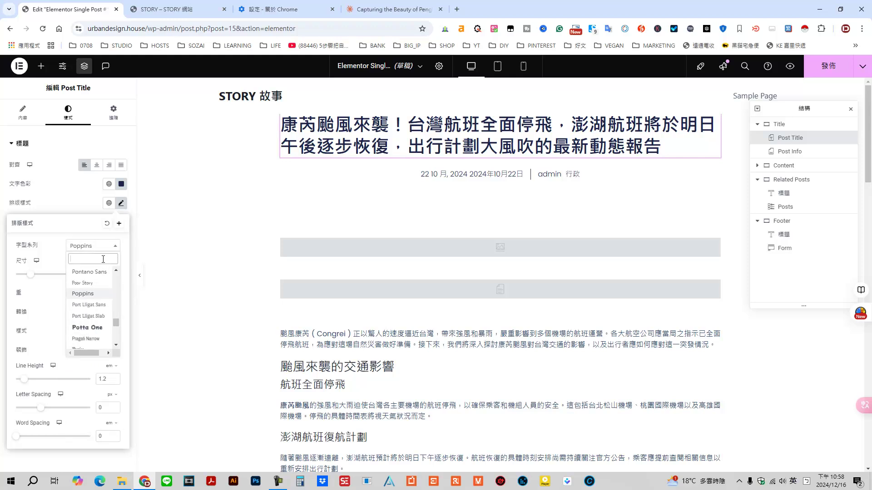
text(NOTO SERIF TC)
click(97, 282)
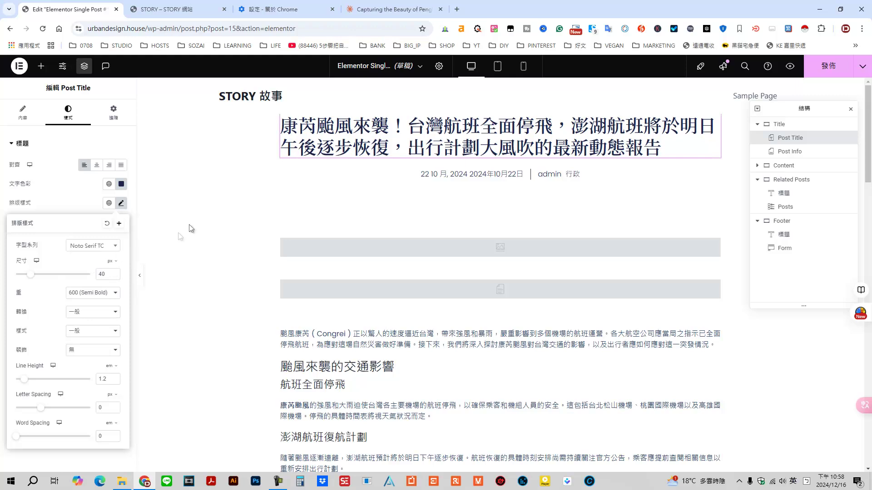
click(102, 292)
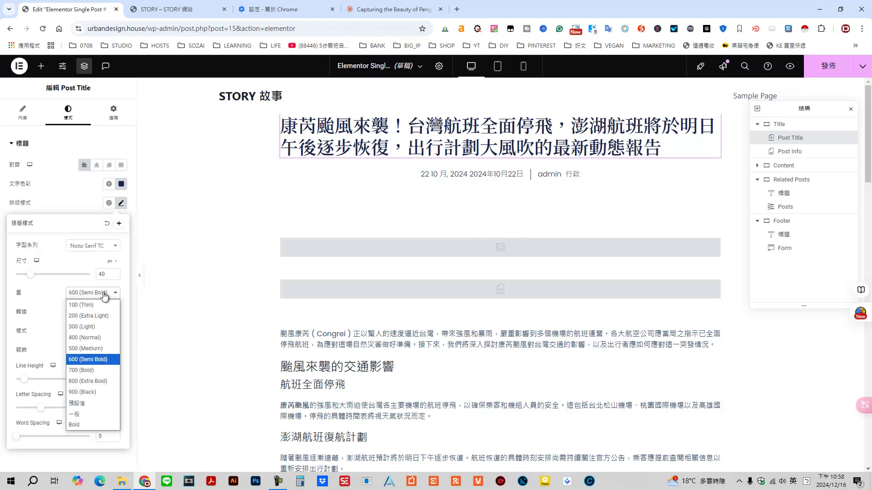
click(98, 383)
click(62, 200)
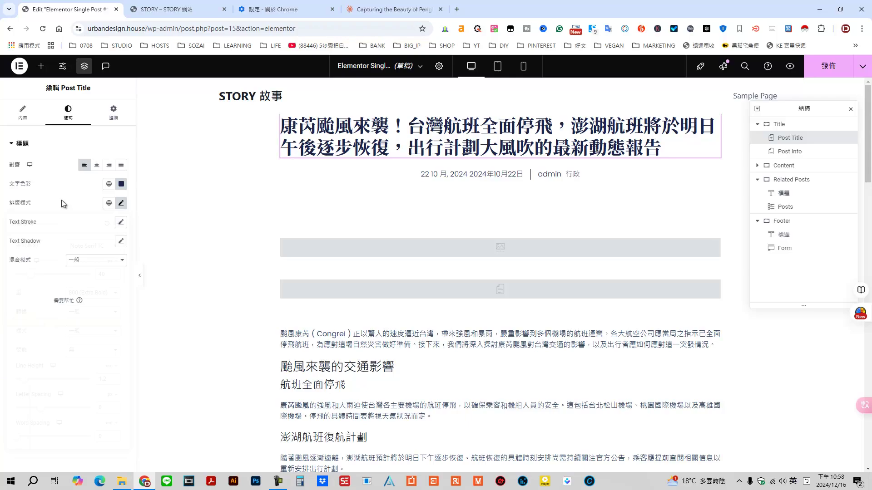
Examine the template from the post title through the Featured Image placeholder and article content to the share section
scroll(395, 177, down, 5)
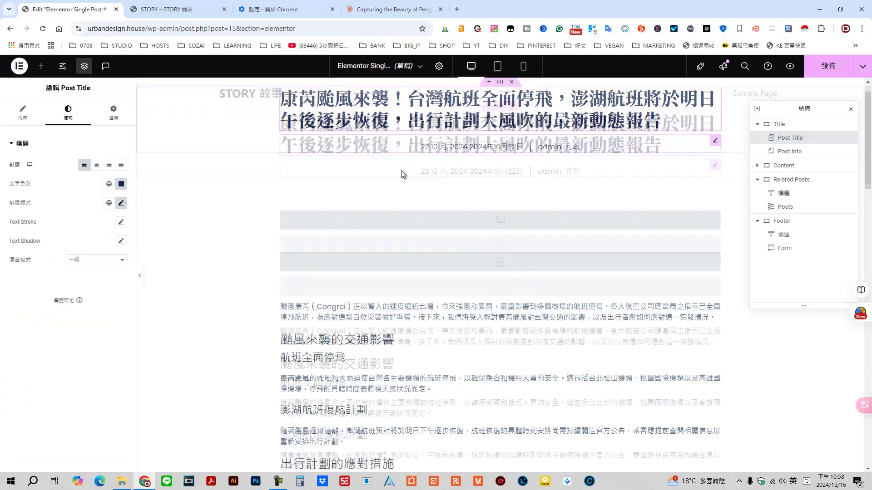
scroll(366, 199, down, 5)
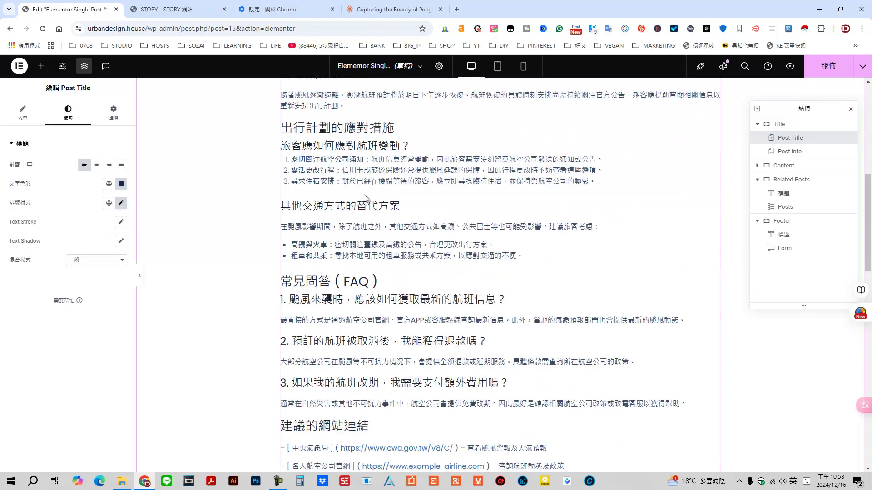
scroll(365, 198, up, 8)
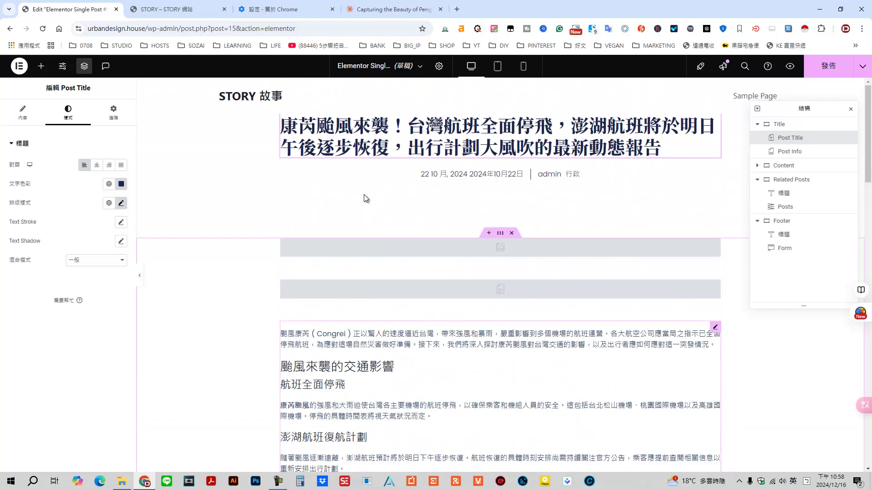
click(403, 248)
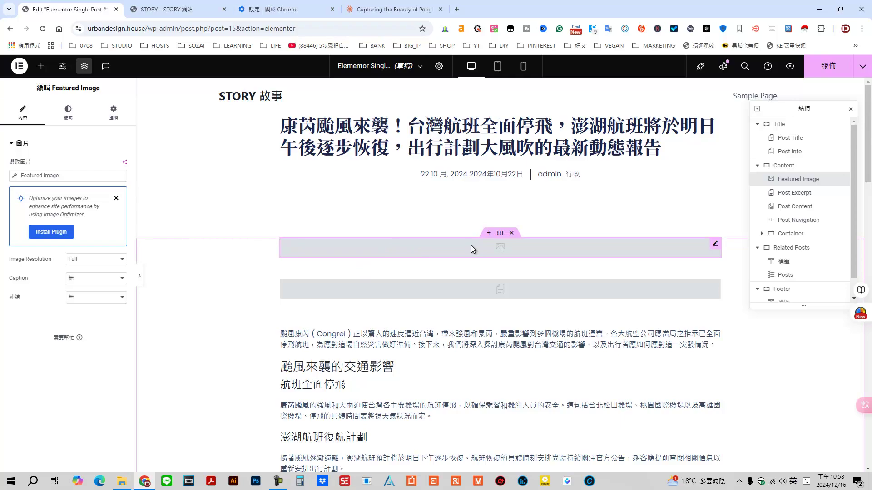
scroll(465, 259, down, 2)
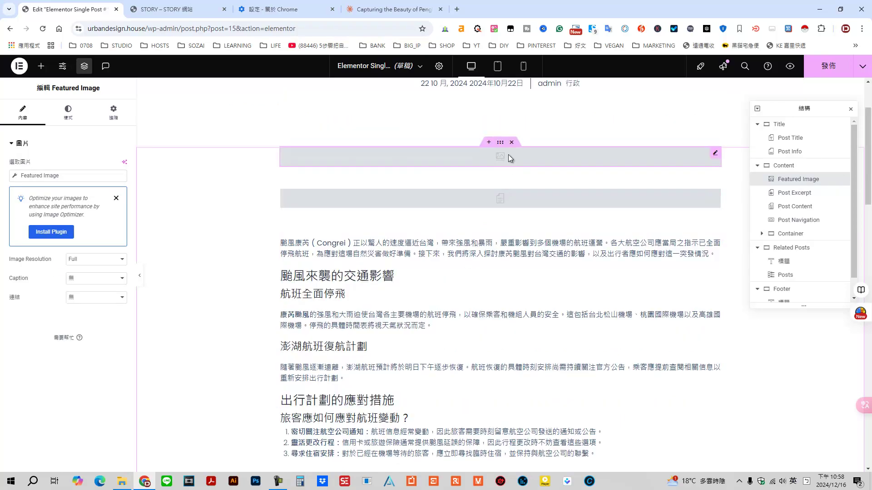
scroll(505, 214, down, 10)
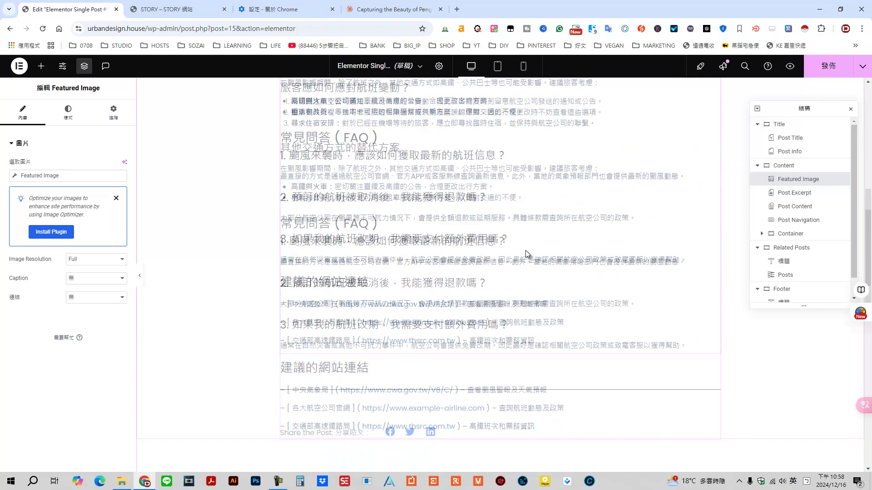
scroll(526, 252, down, 2)
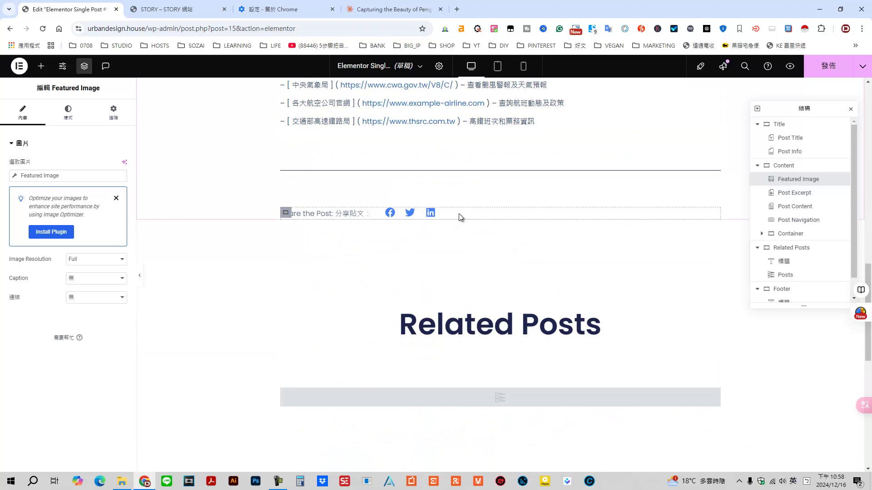
Change the Twitter share button's network to X and move it below LinkedIn as the last share button
click(394, 217)
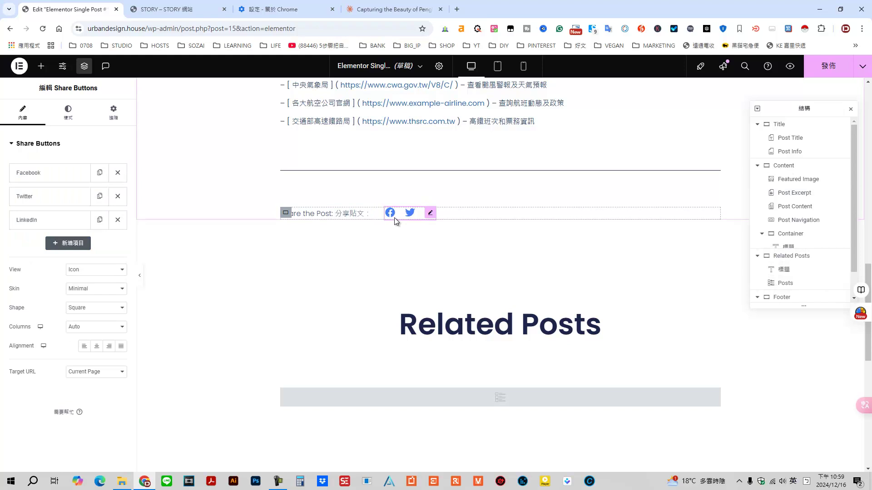
click(68, 201)
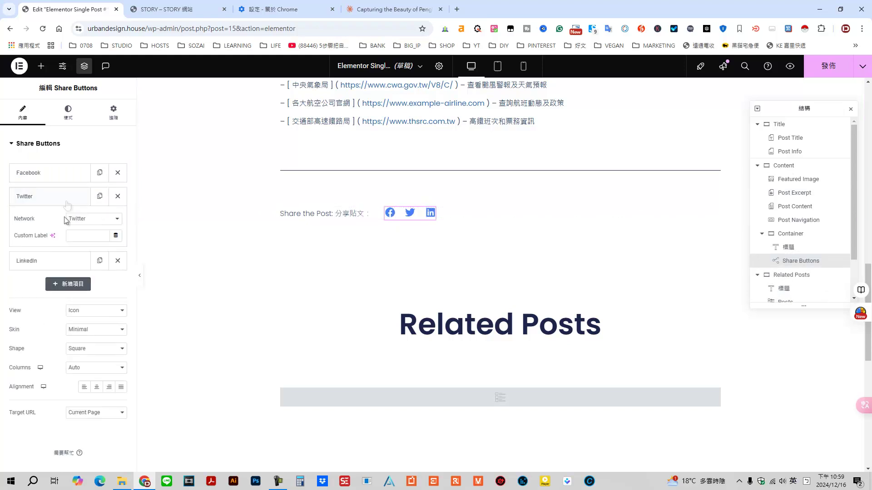
click(89, 219)
click(72, 427)
click(68, 205)
drag(68, 203, 67, 223)
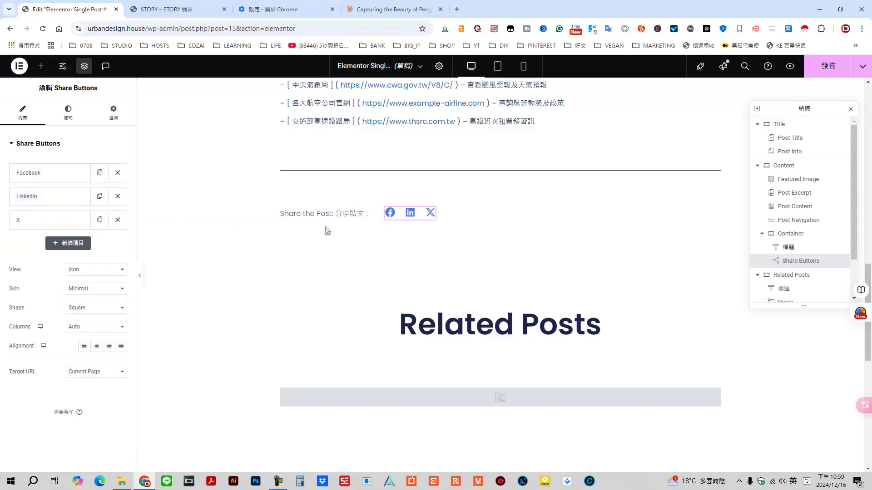
Publish the template with a display condition that includes all posts (文章)
scroll(431, 257, down, 1)
scroll(431, 257, down, 3)
scroll(432, 258, up, 3)
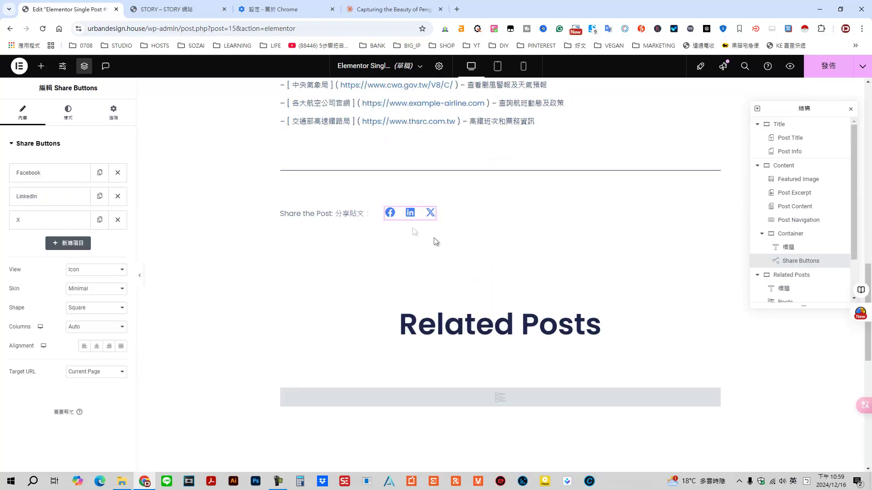
click(829, 67)
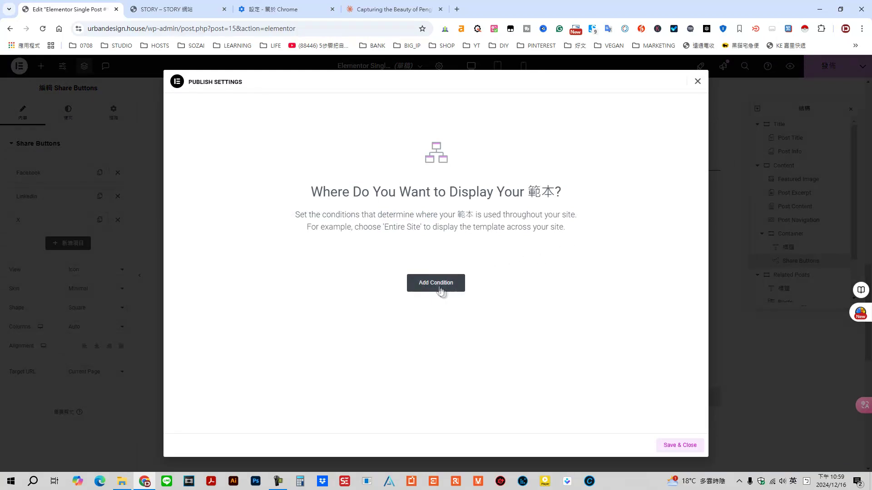
click(439, 289)
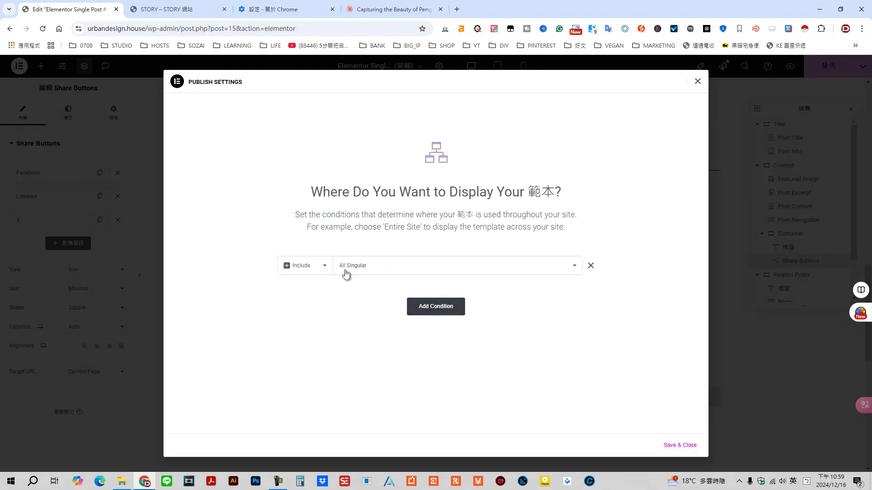
click(501, 271)
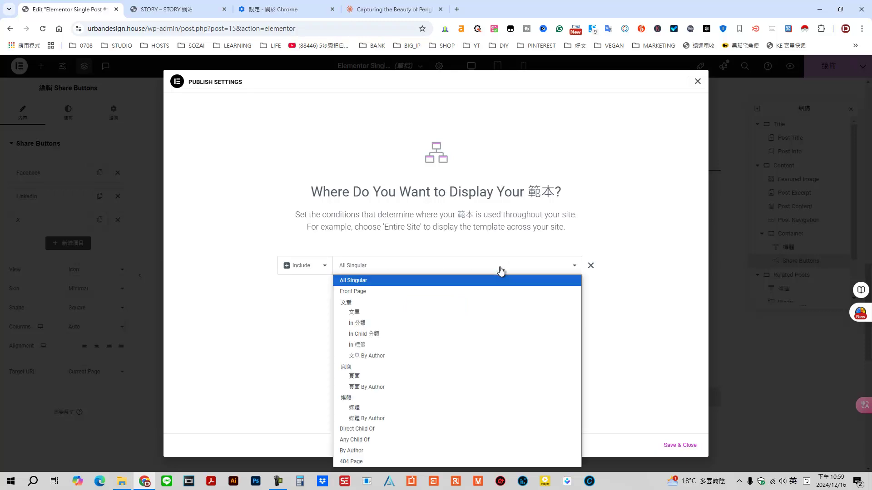
click(368, 313)
click(671, 447)
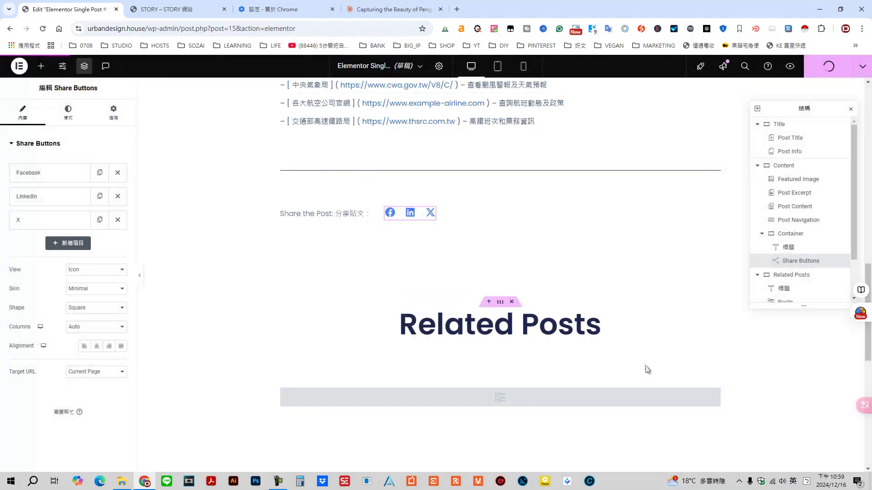
Reload the live STORY site, open the typhoon article and examine its page layout down to the end
click(164, 10)
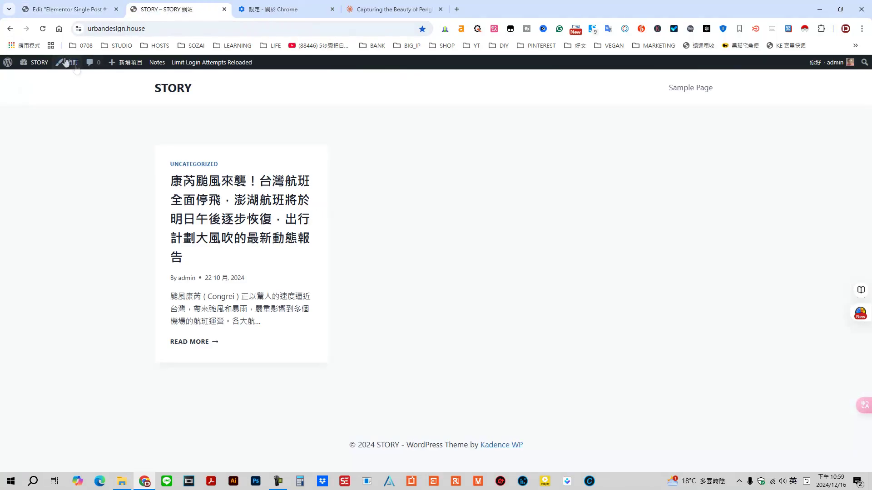
click(45, 31)
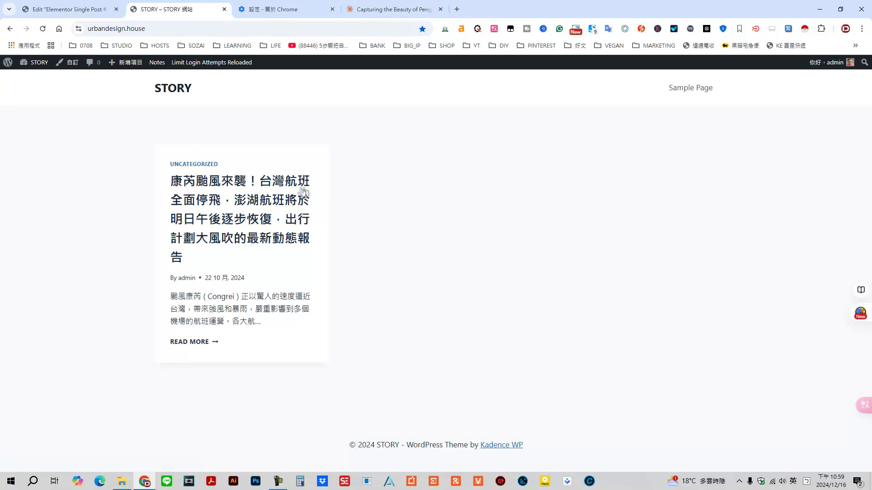
click(282, 195)
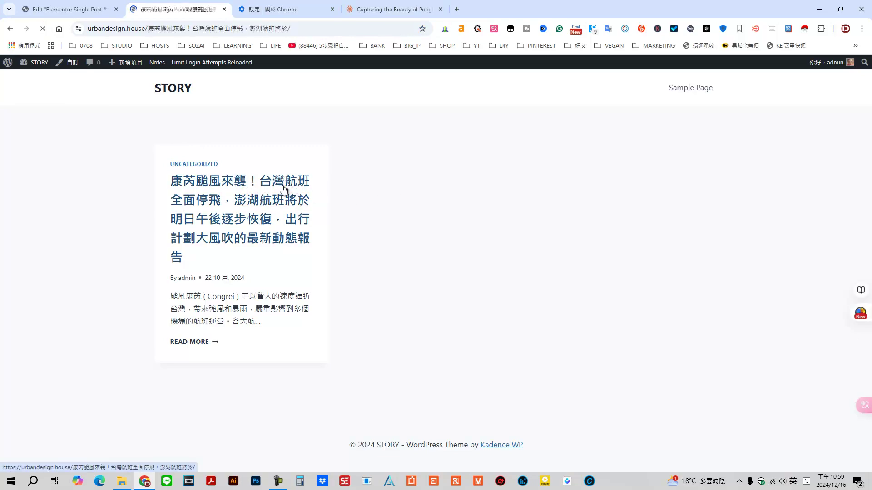
scroll(442, 184, down, 15)
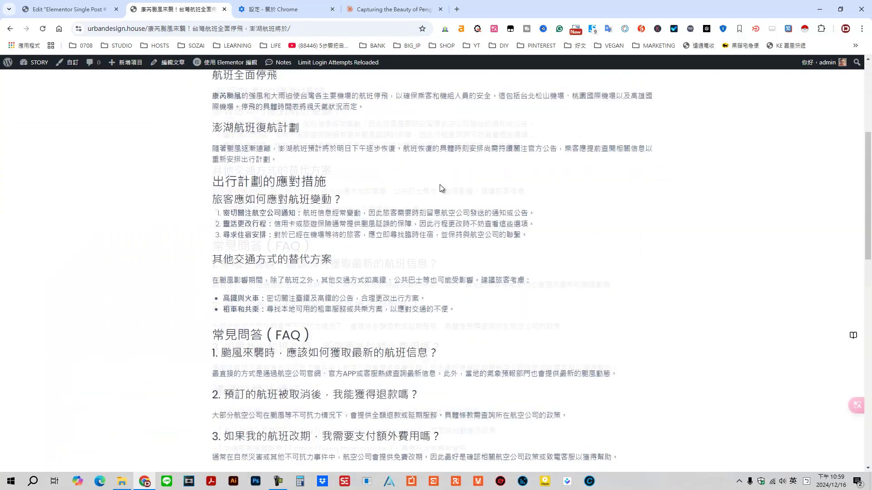
scroll(440, 184, down, 5)
scroll(440, 184, up, 20)
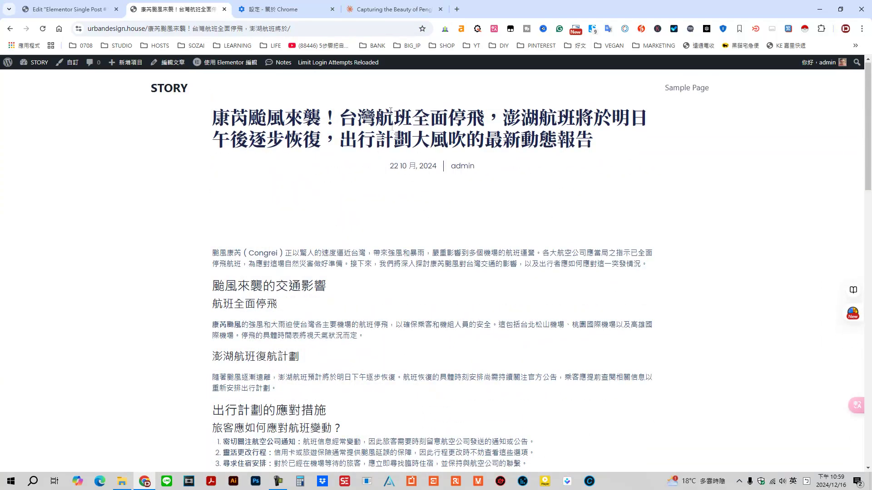
Copy the Penghu photography workshop response from the Claude chat and paste it as the body of a new WordPress post
click(385, 8)
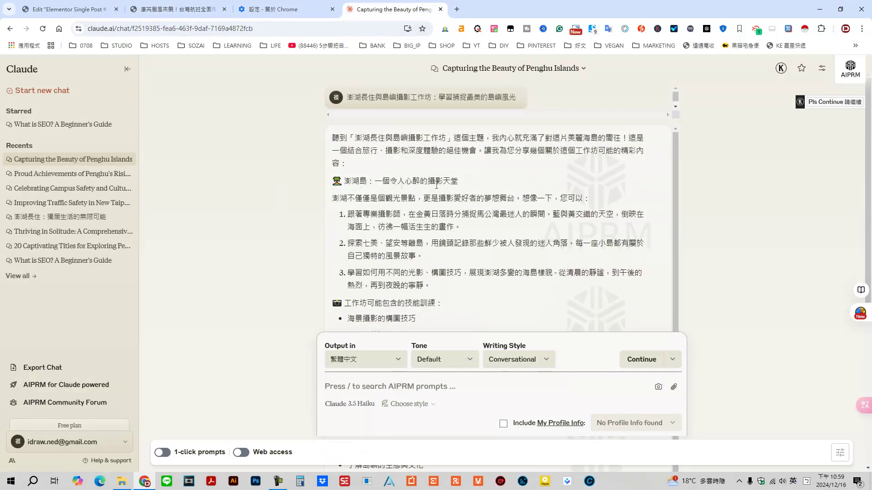
scroll(436, 191, down, 6)
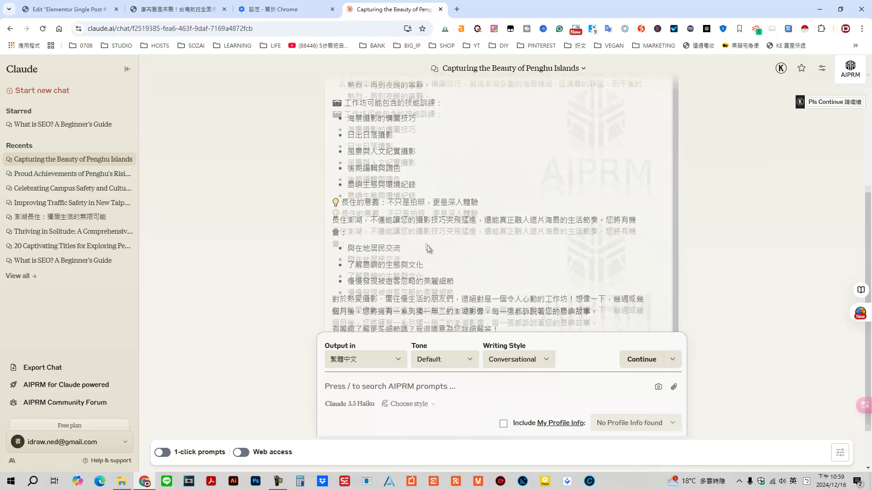
click(613, 290)
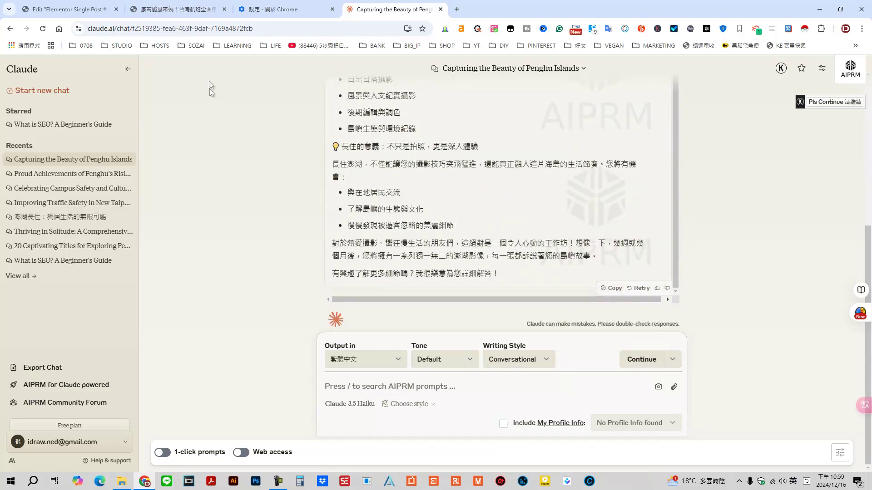
click(150, 10)
mouse_move(124, 68)
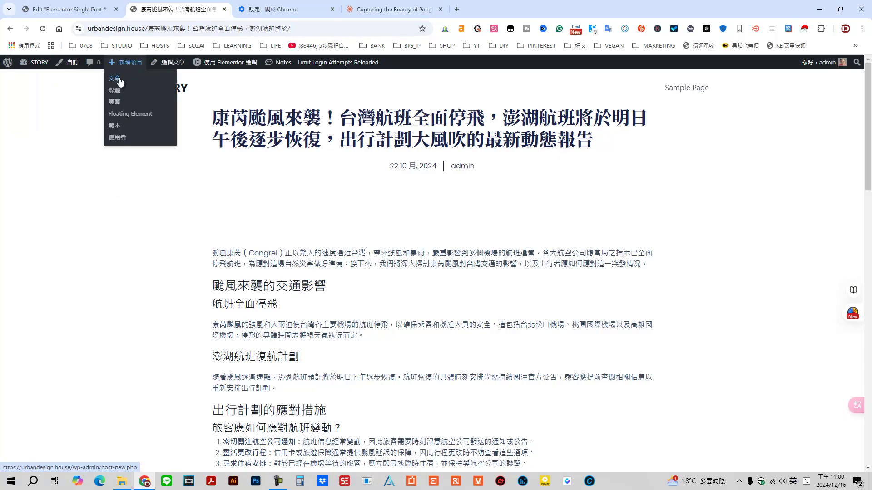
click(119, 79)
right_click(140, 234)
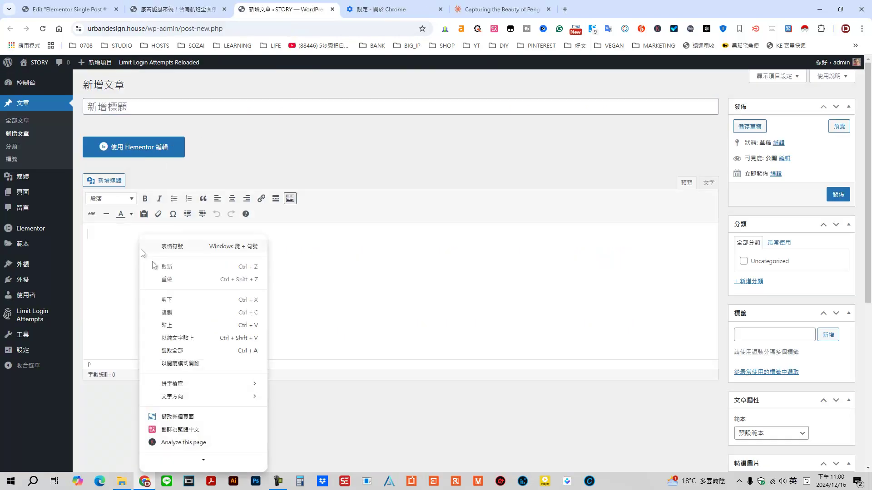
click(175, 316)
Copy the prompt line 澎湖長住與島嶼攝影工作坊:學習捕捉最美的島嶼風光 from the Claude chat into the new post's title
click(498, 9)
scroll(364, 136, up, 15)
drag(346, 97, 516, 98)
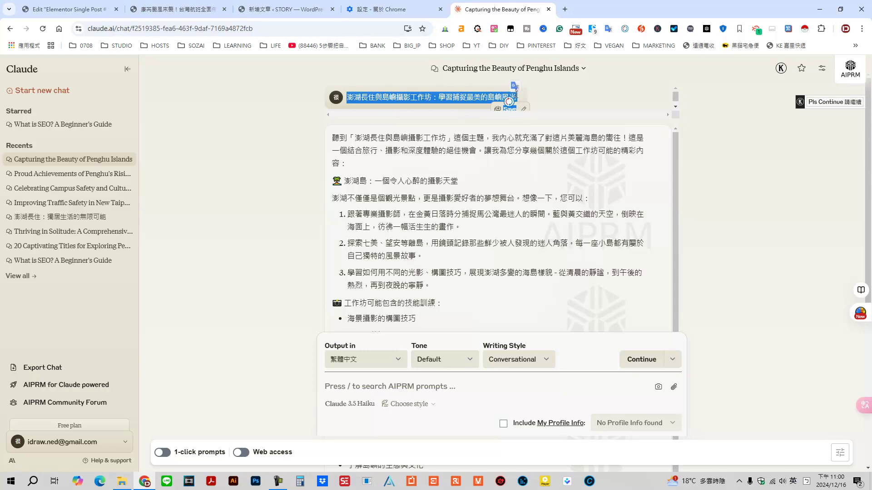
right_click(473, 97)
click(489, 103)
click(254, 9)
click(193, 104)
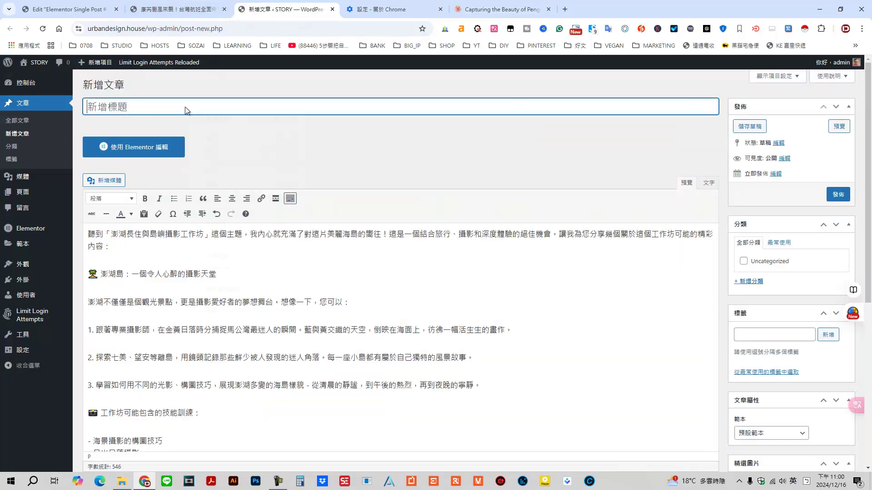
right_click(188, 112)
click(213, 195)
Remove the stray word "Save" from the end of the post title and publish the post
click(410, 156)
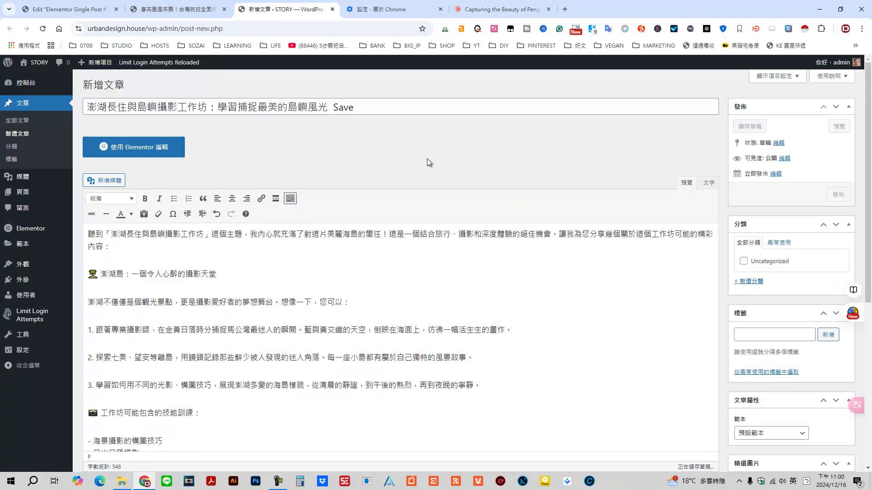
click(405, 113)
key(ctrl+BackSpace)
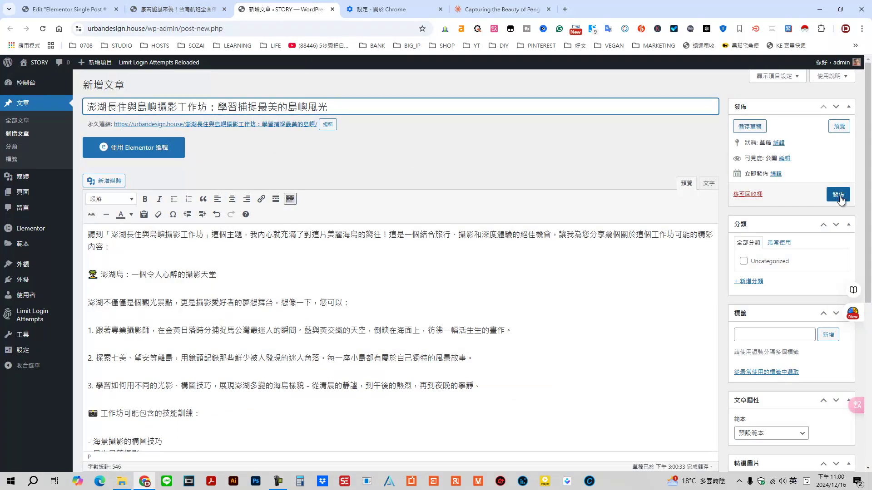
click(839, 195)
Open the new Penghu workshop post on the live site and examine its content, Related Posts and newsletter sections
key(ctrl+shift+Tab)
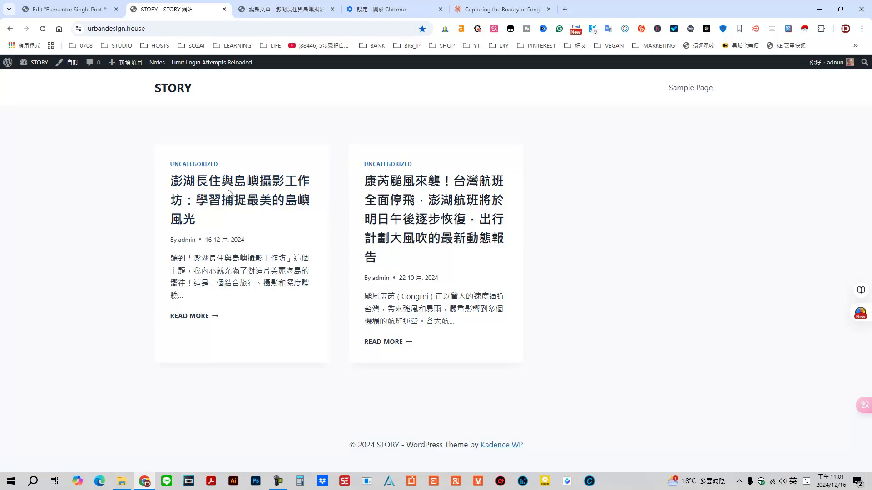
click(284, 188)
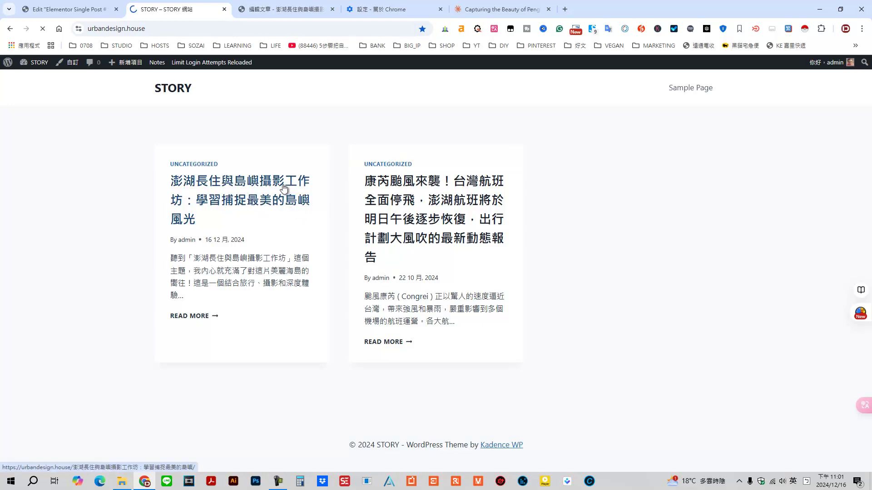
scroll(382, 229, down, 3)
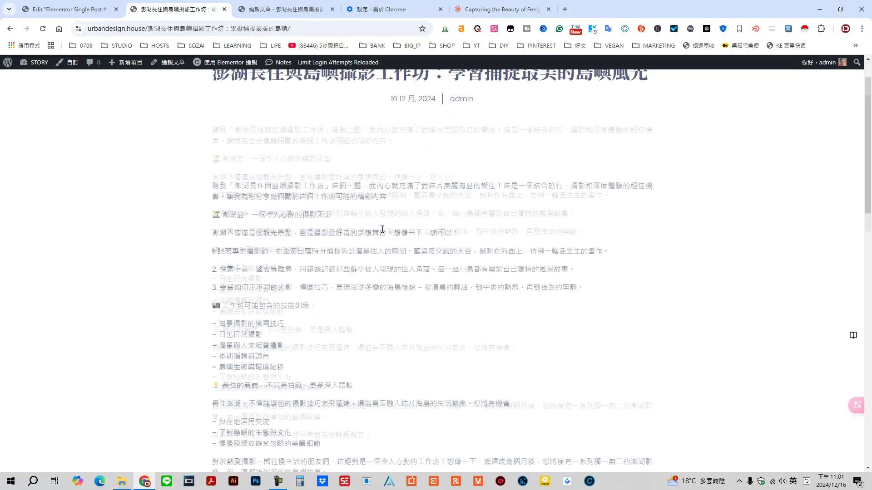
scroll(382, 229, down, 15)
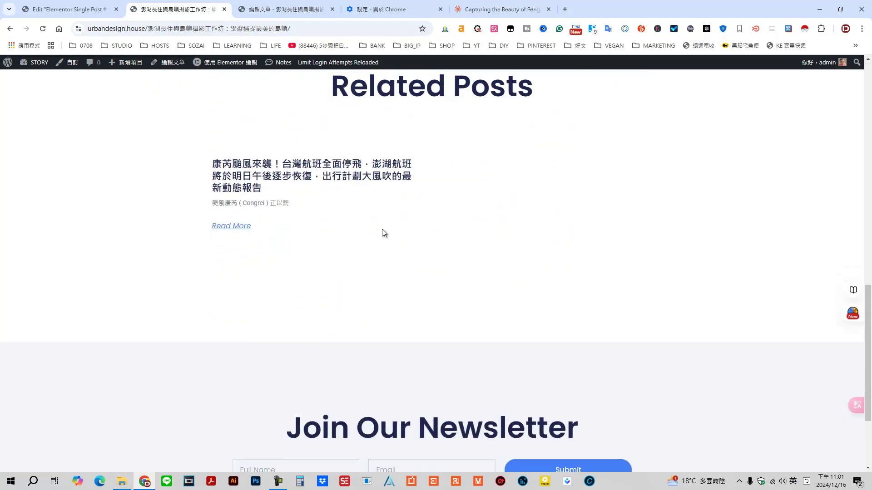
scroll(382, 228, up, 2)
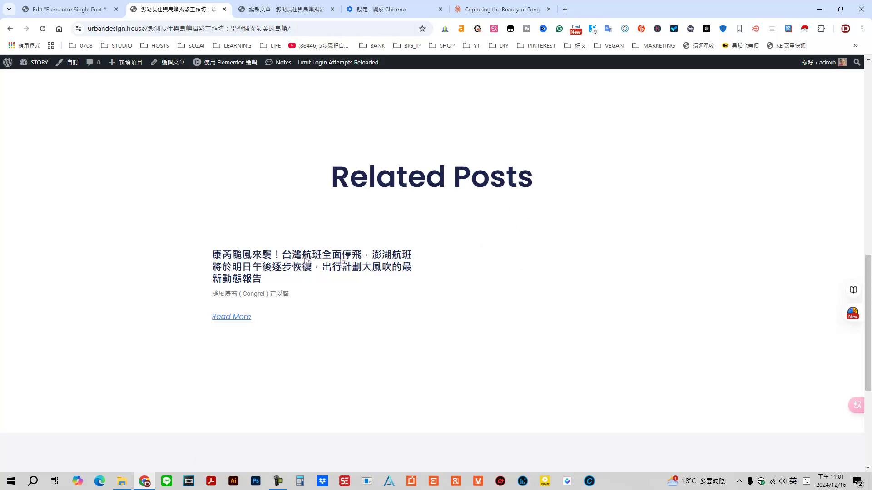
scroll(480, 253, up, 3)
scroll(481, 252, up, 15)
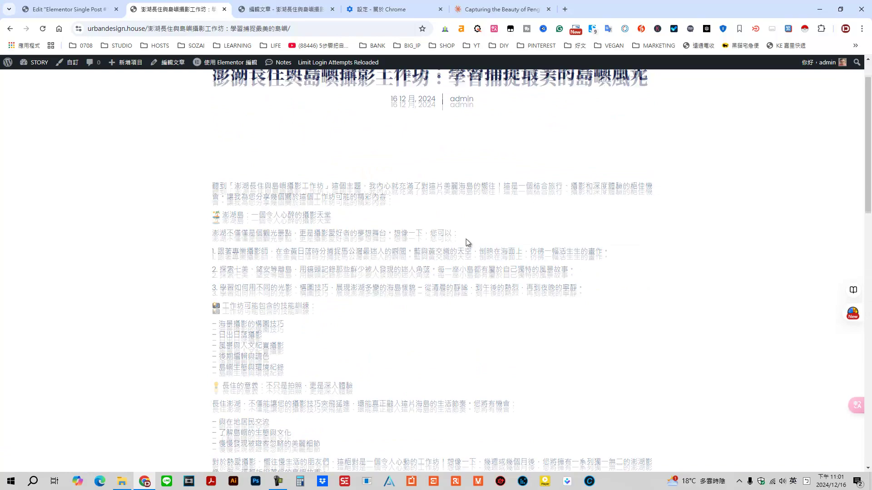
Review the live workshop post once more, from its body text and share links back up to the title
scroll(460, 227, down, 20)
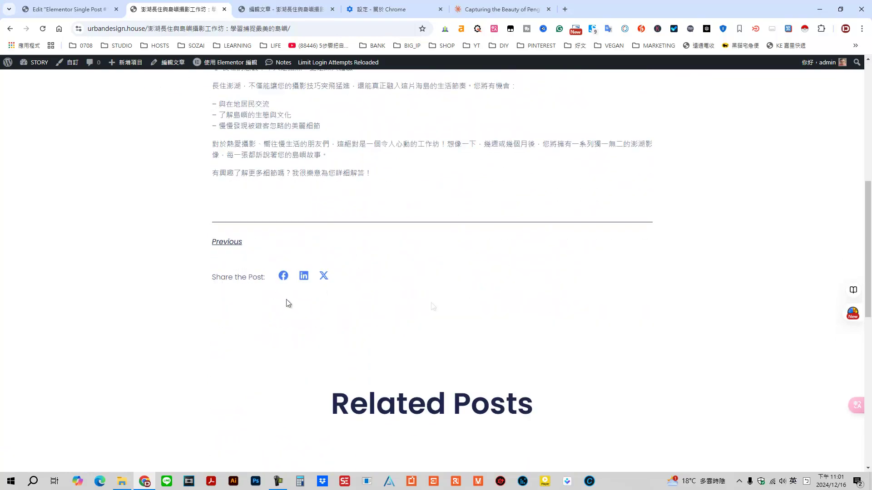
scroll(535, 211, up, 10)
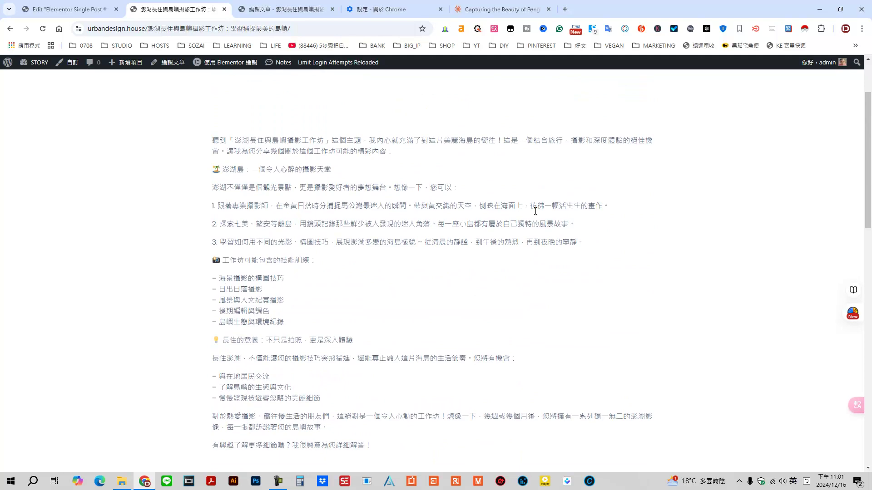
scroll(471, 227, up, 2)
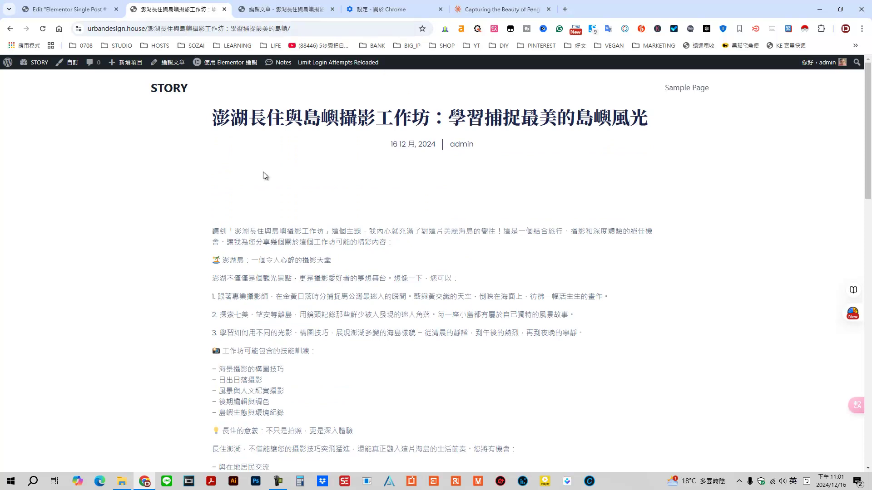
Return to the Elementor template editor and open Elementor Single Post #15 in the Theme Builder
click(85, 13)
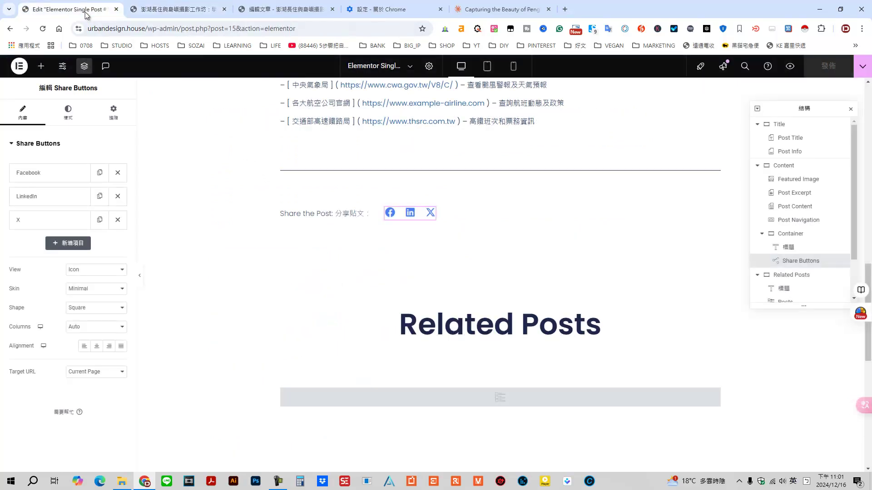
click(22, 70)
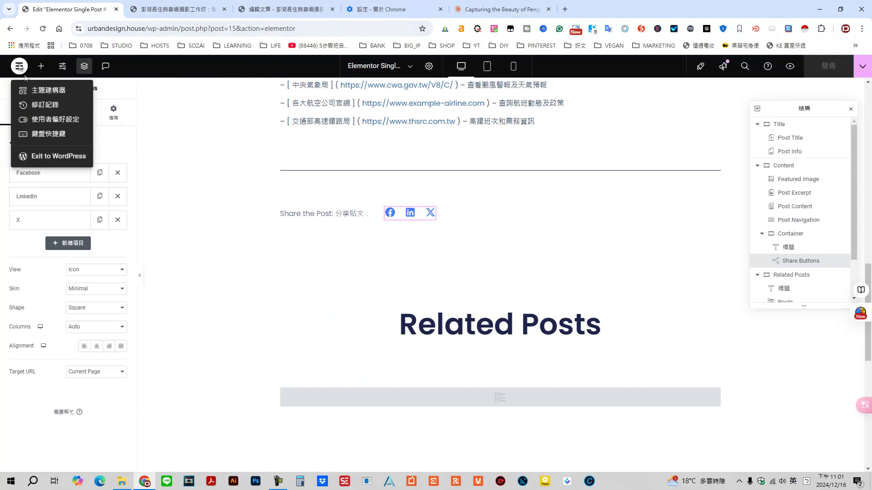
click(42, 92)
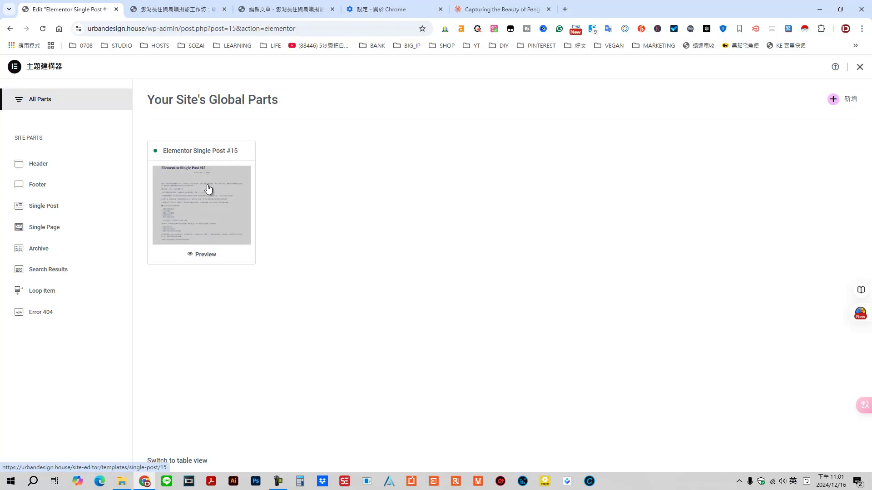
click(208, 188)
Rename the Elementor Single Post #15 site part as 單頁模板
click(489, 153)
click(482, 193)
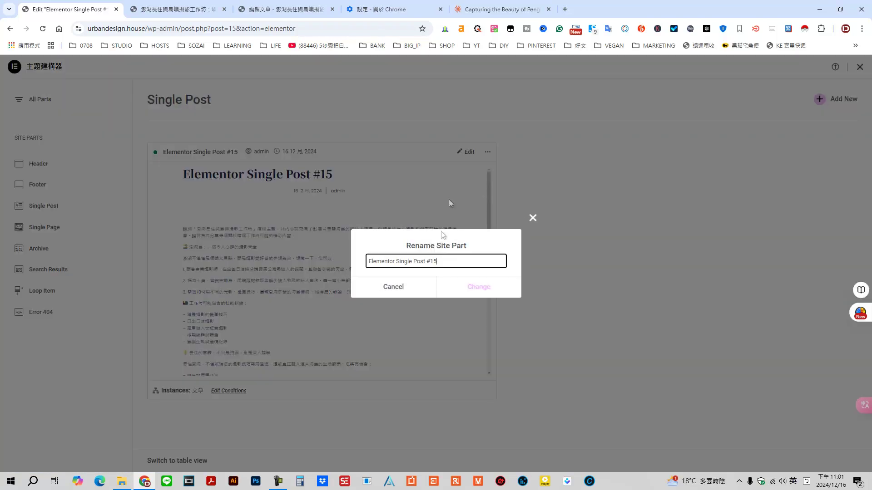
key(ctrl+a)
key(ctrl+v)
click(463, 290)
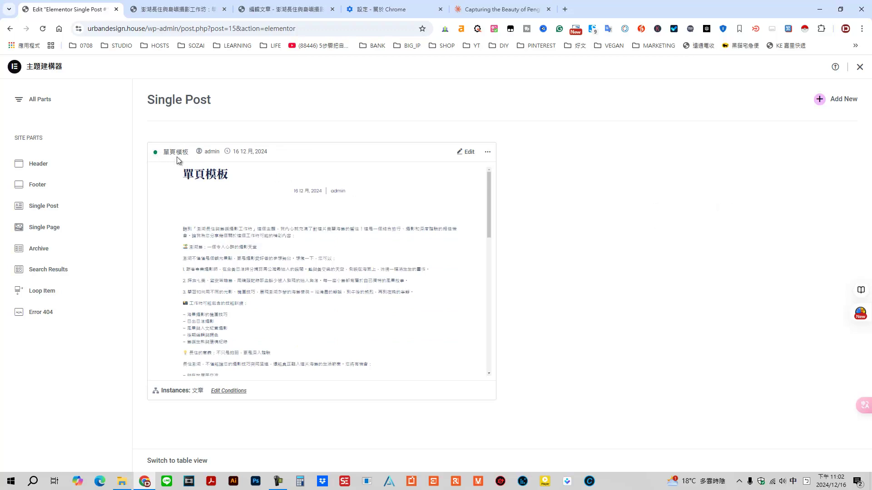
Open the display conditions of the 單頁模板 template and switch its 文章 condition to Exclude
click(235, 392)
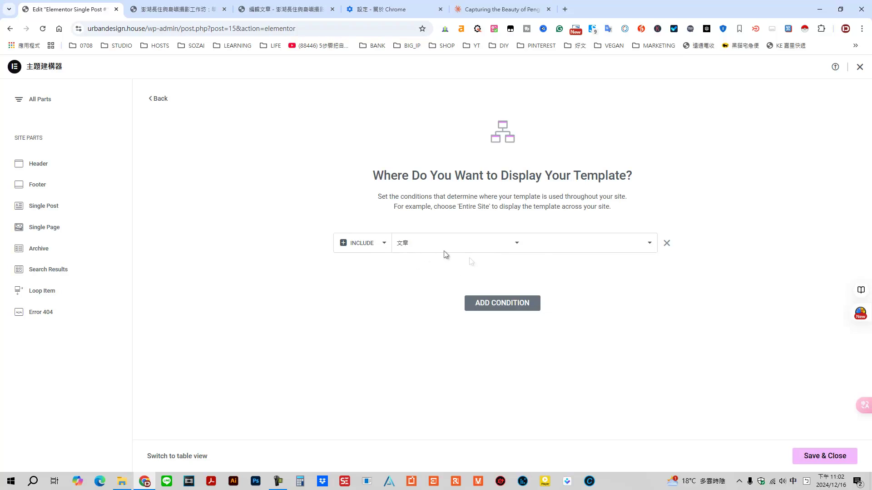
click(345, 245)
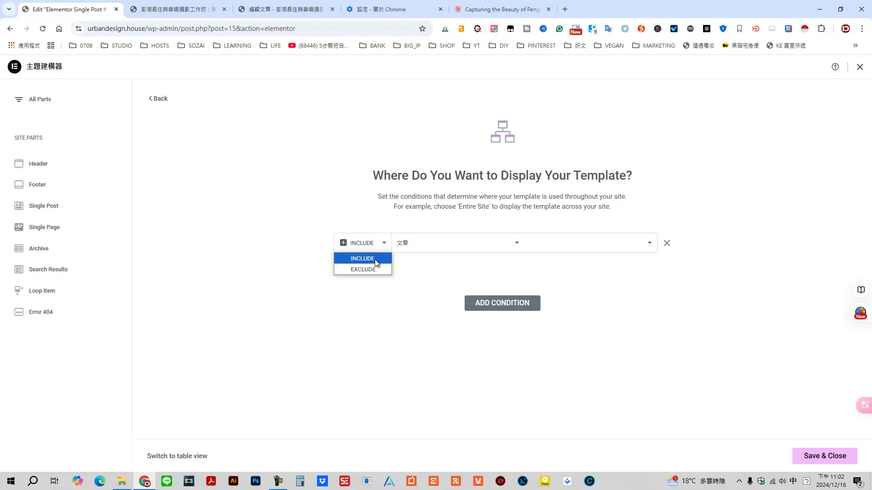
click(368, 270)
click(582, 249)
click(474, 267)
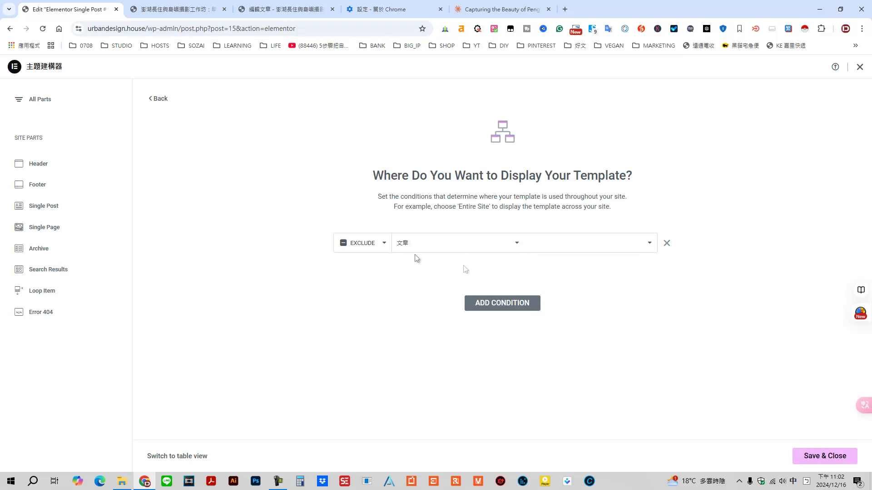
Set the 文章 display condition back to Include and return to the Single Post template overview without saving
click(344, 245)
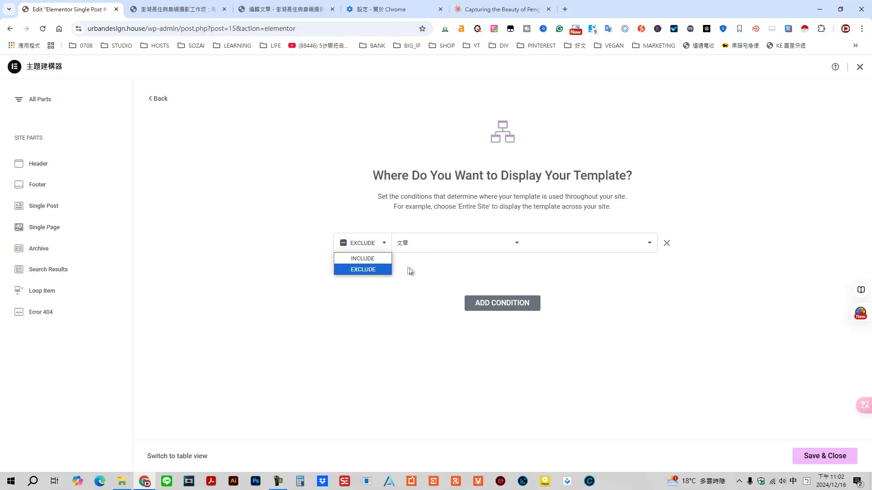
click(369, 251)
click(368, 251)
click(367, 258)
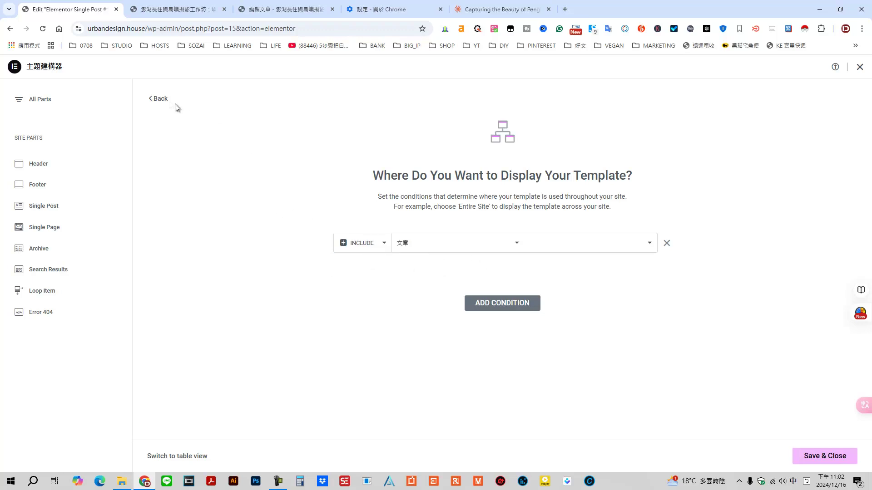
click(160, 99)
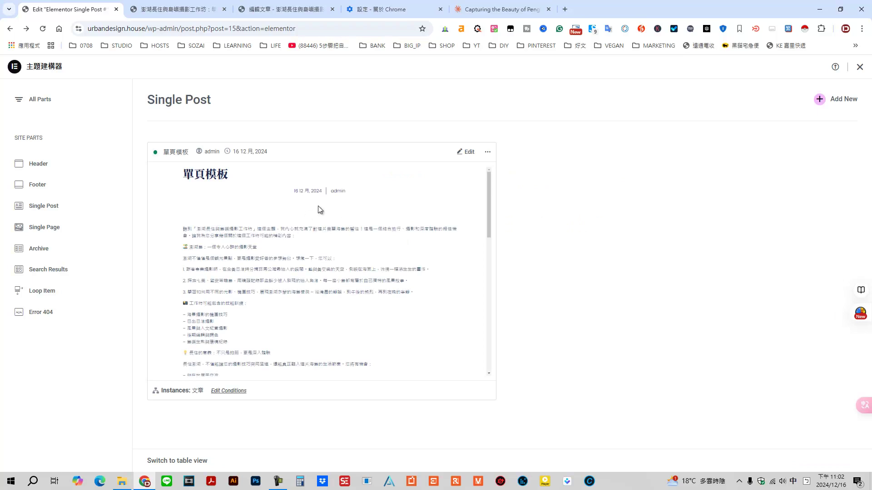